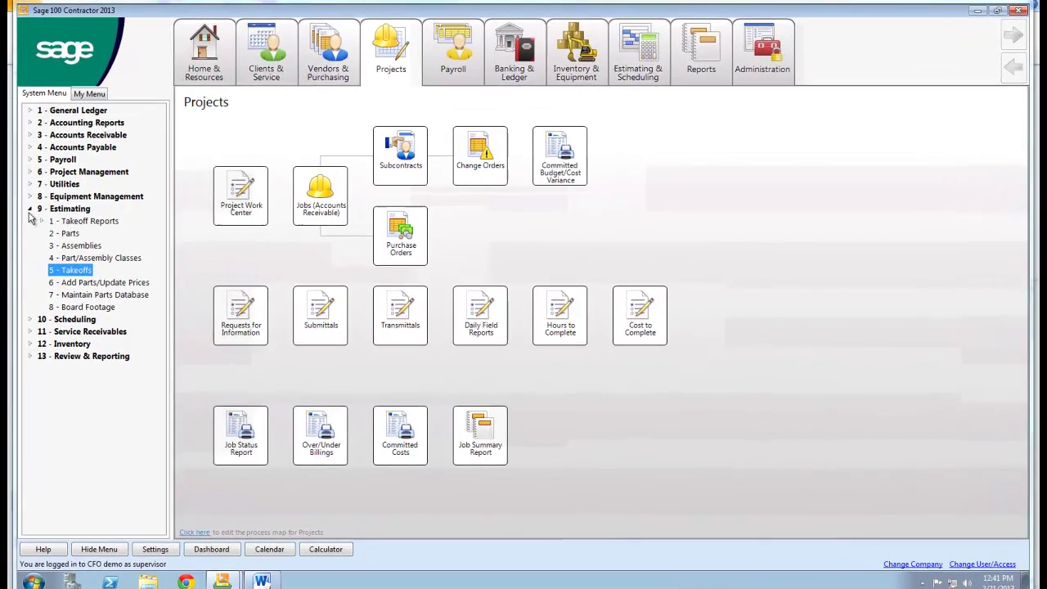
- Collapse the Estimating group, open Jobs (Accounts Receivable), and bring up the closed GC Res residential job record
{"action": "left_click", "coordinate": [73, 207]}
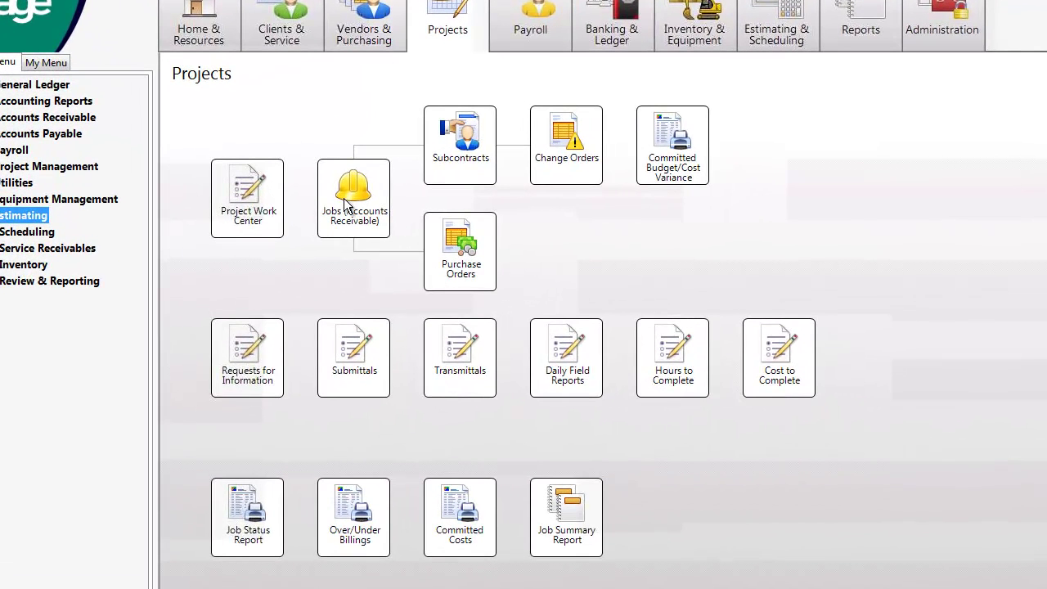
{"action": "left_click", "coordinate": [344, 205]}
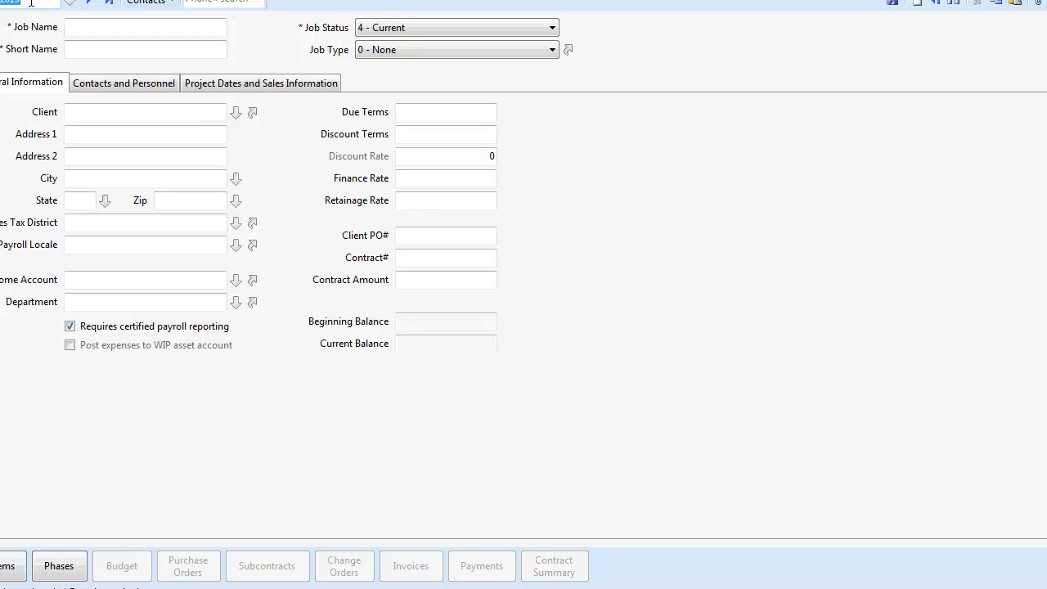
{"action": "left_click", "coordinate": [2, 3]}
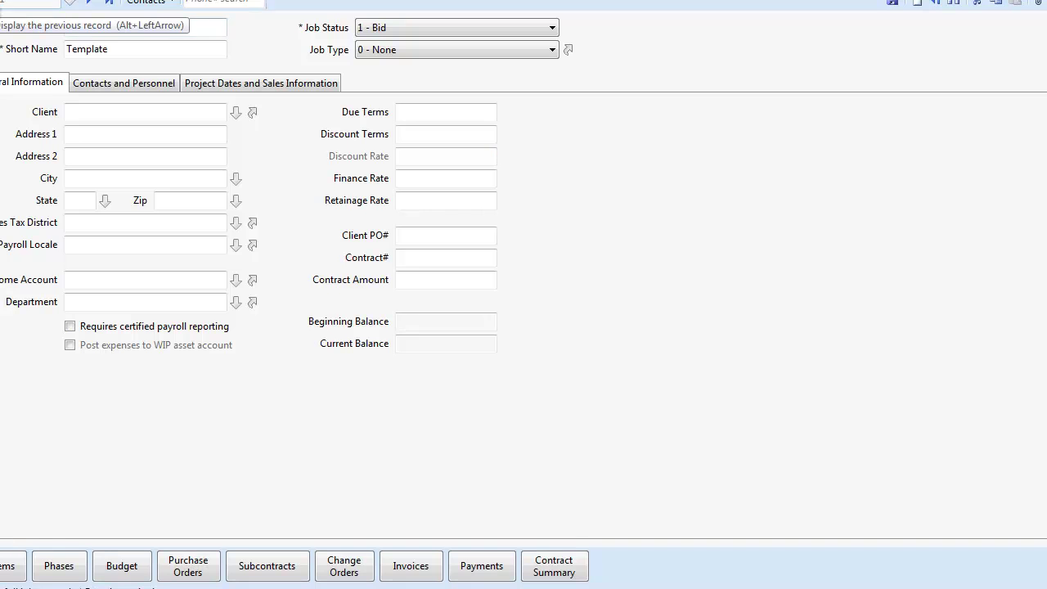
{"action": "left_click", "coordinate": [97, 7]}
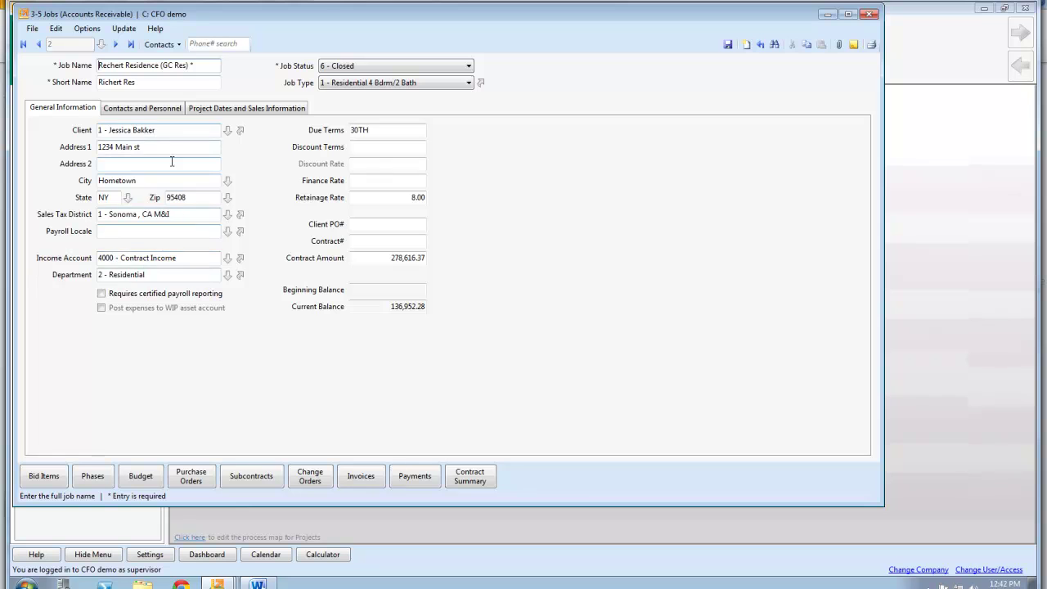
- Review the job's architect, master job, estimator, salesperson and supervisor fields, along with its project dates and sales information
{"action": "left_click", "coordinate": [138, 115]}
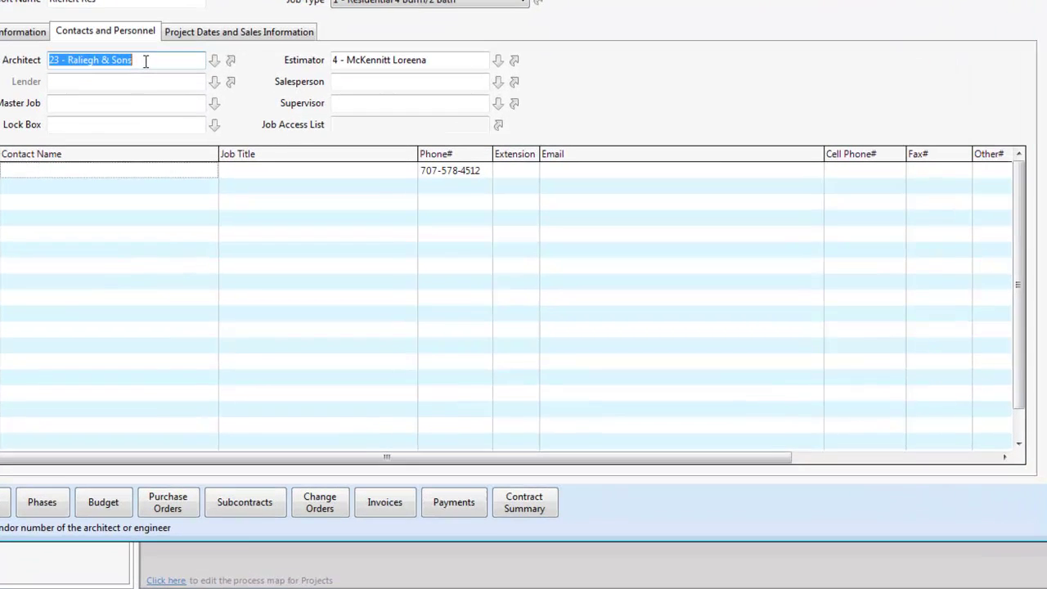
{"action": "left_click_drag", "start_coordinate": [142, 53], "coordinate": [53, 54]}
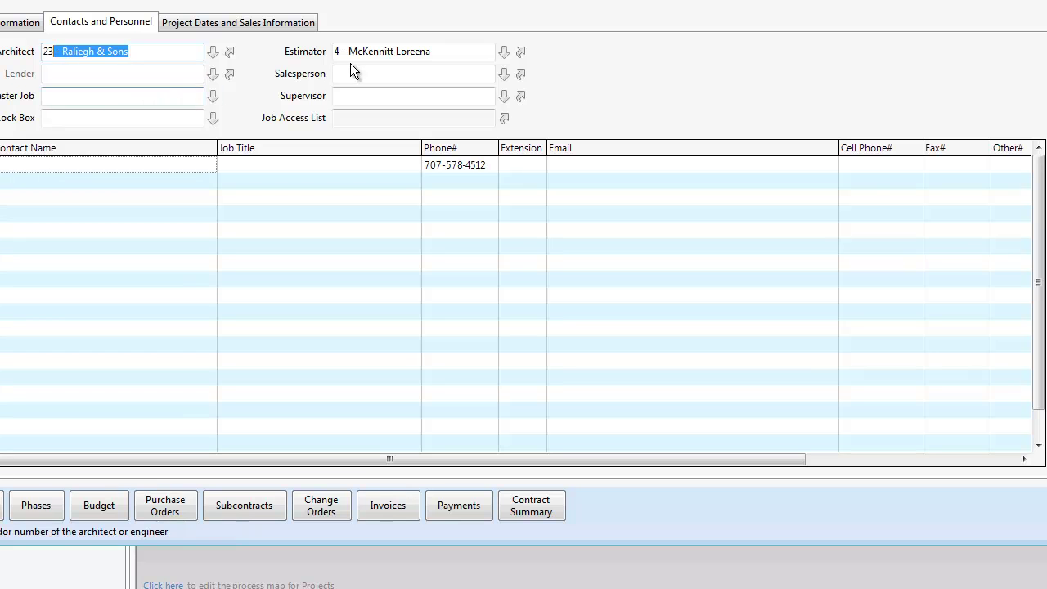
{"action": "left_click", "coordinate": [101, 117]}
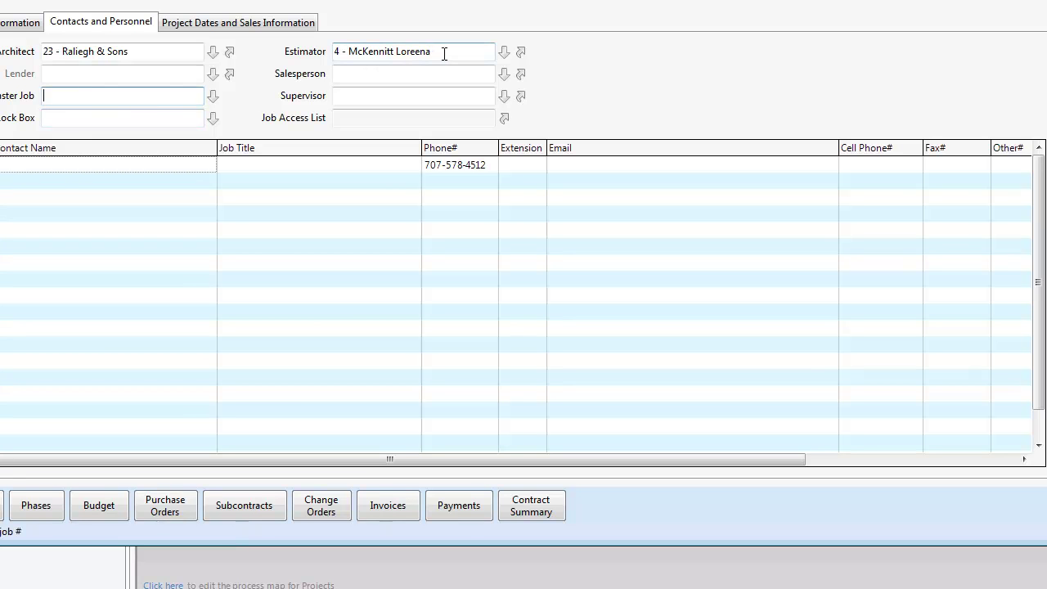
{"action": "left_click", "coordinate": [359, 55]}
{"action": "left_click", "coordinate": [370, 74]}
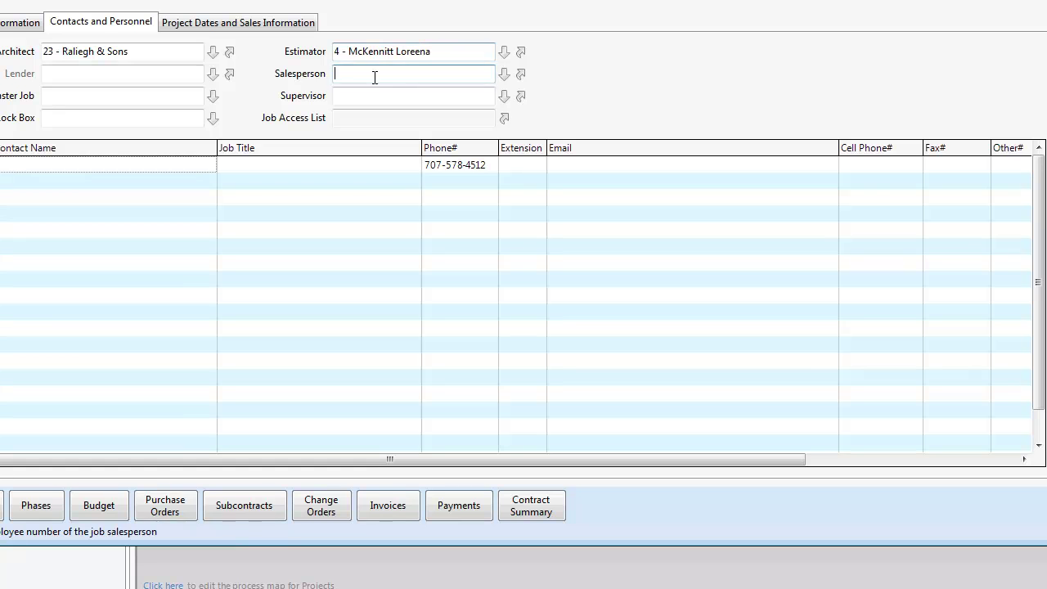
{"action": "left_click", "coordinate": [369, 95]}
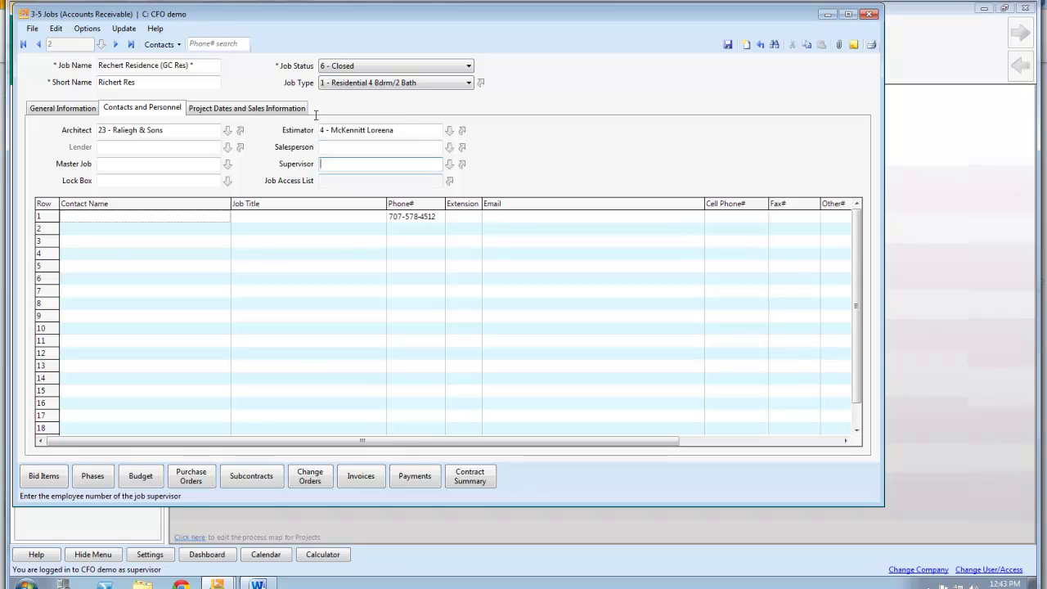
{"action": "left_click", "coordinate": [241, 109]}
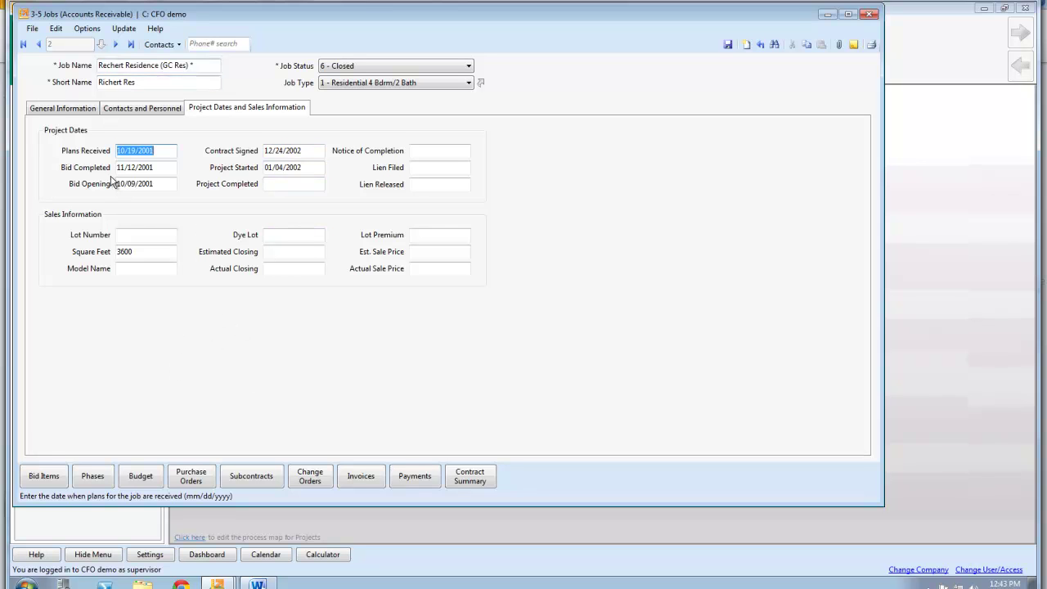
- View the job's bid items and its budget by cost code, closing each window after review
{"action": "left_click", "coordinate": [43, 477]}
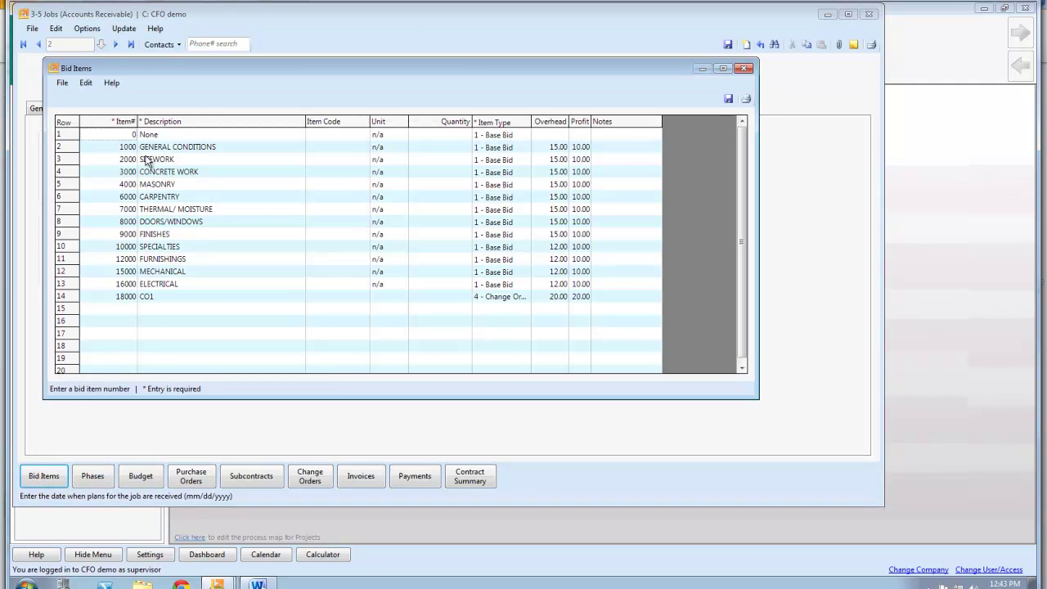
{"action": "left_click", "coordinate": [744, 70]}
{"action": "left_click", "coordinate": [137, 477]}
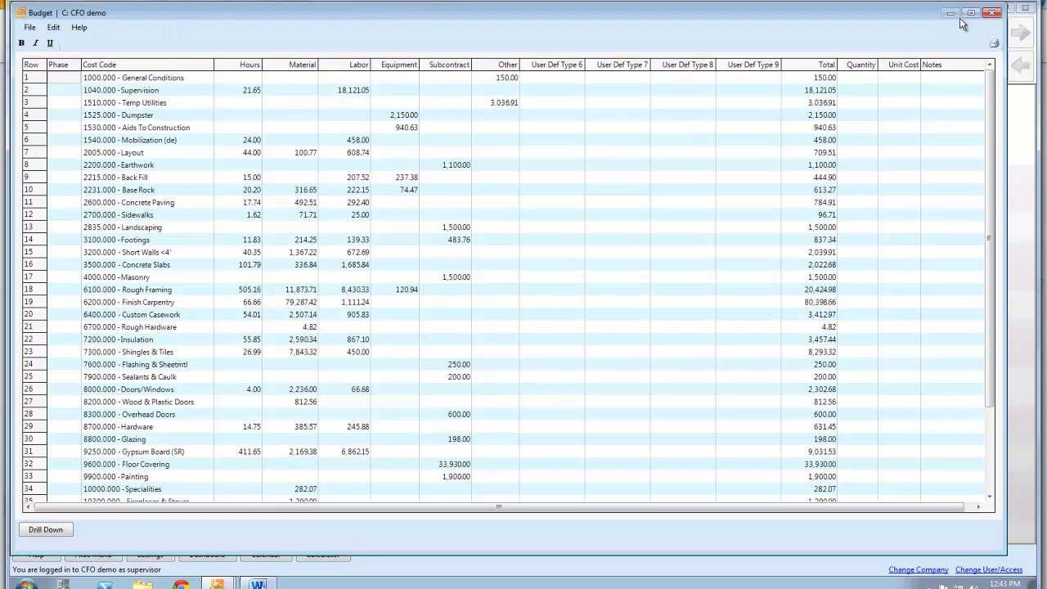
{"action": "left_click", "coordinate": [991, 13]}
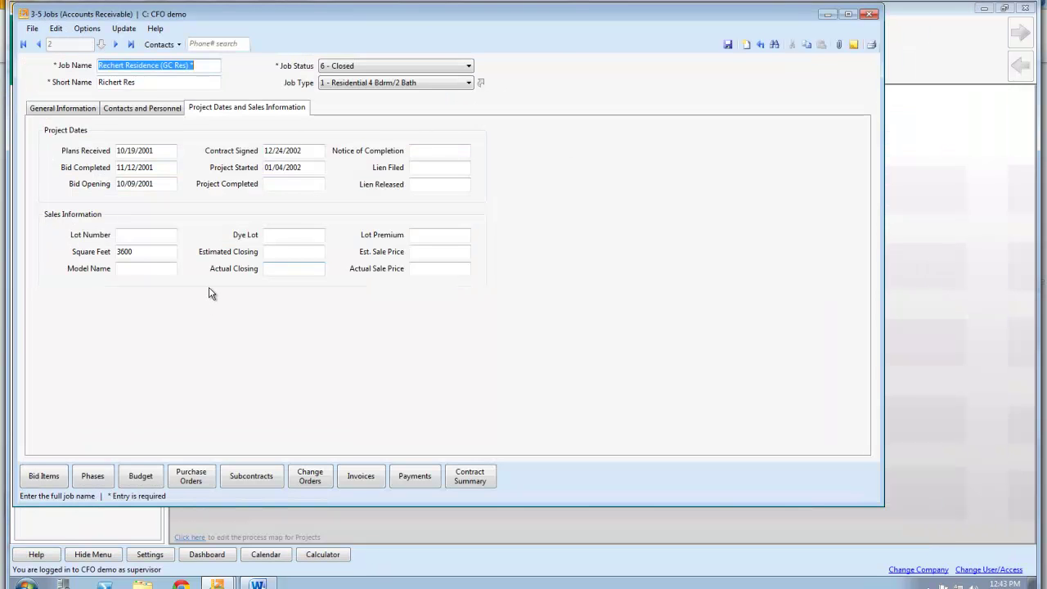
- View the job's purchase orders and drill down into the Mead Clark Supply rough framing materials order 4, closing both windows after review
{"action": "left_click", "coordinate": [200, 476]}
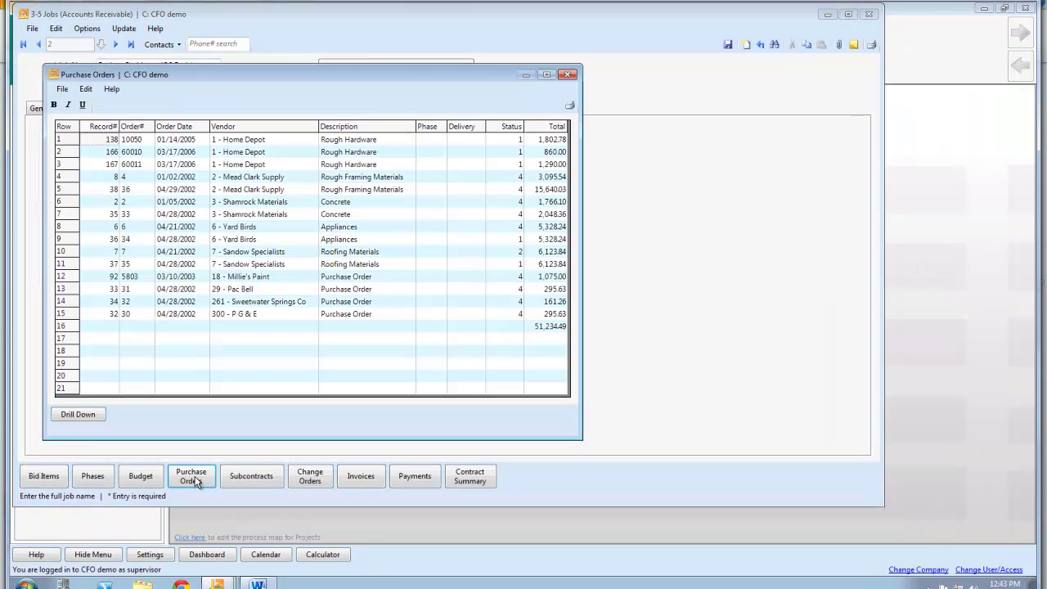
{"action": "left_click", "coordinate": [125, 180]}
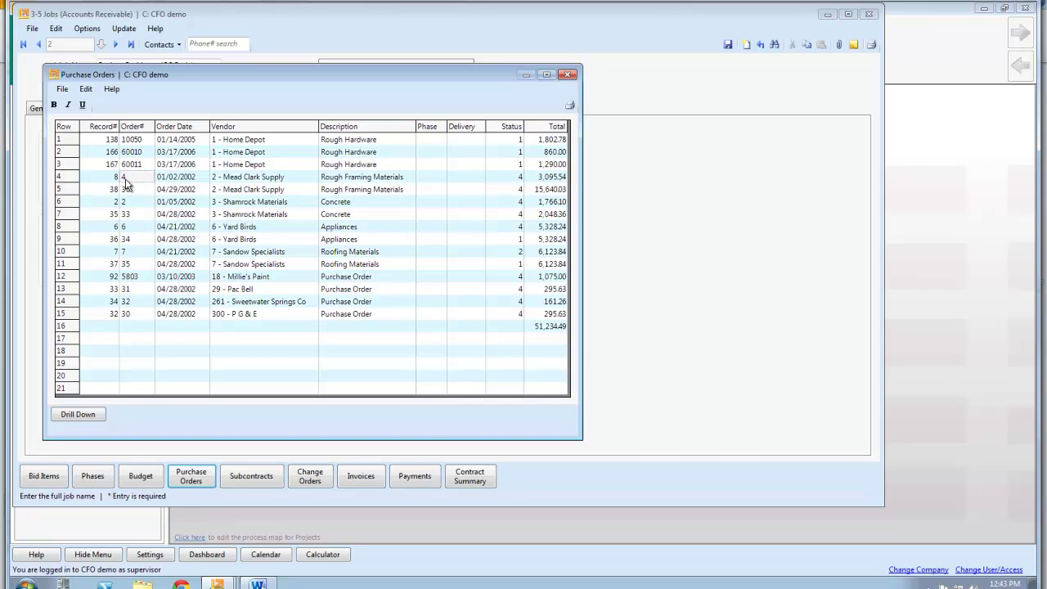
{"action": "double_click", "coordinate": [126, 185]}
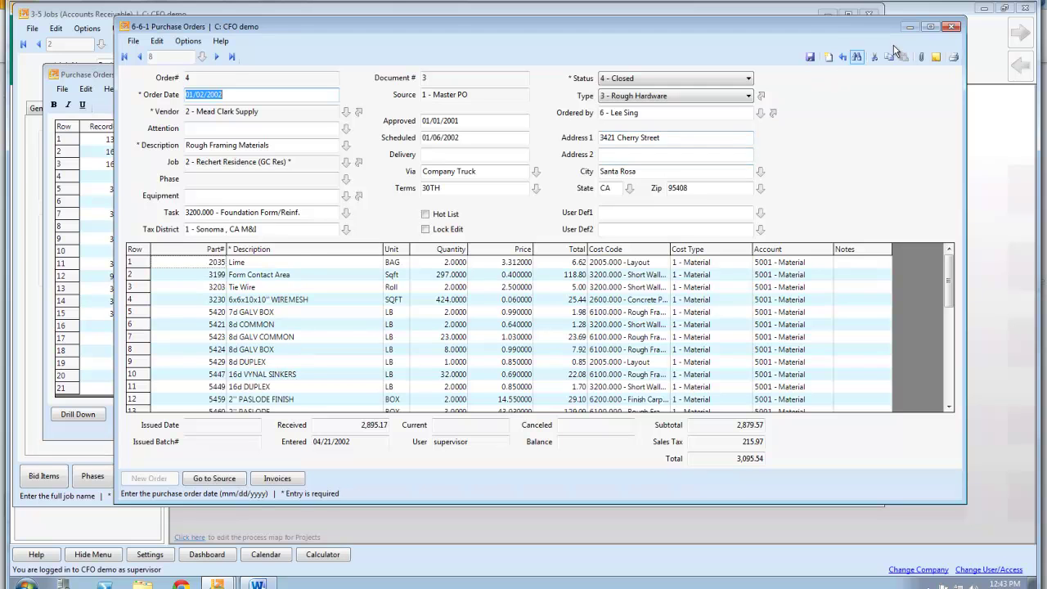
{"action": "left_click", "coordinate": [952, 26]}
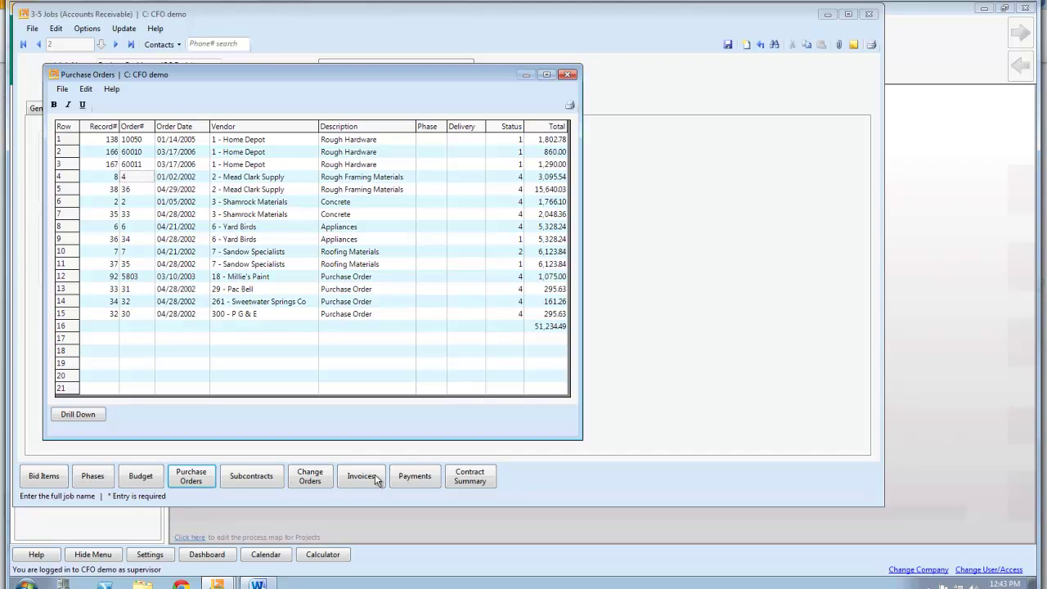
{"action": "left_click", "coordinate": [570, 74]}
- Review the Paid column in the job's invoices list, and close the list and the job record
{"action": "left_click", "coordinate": [363, 473]}
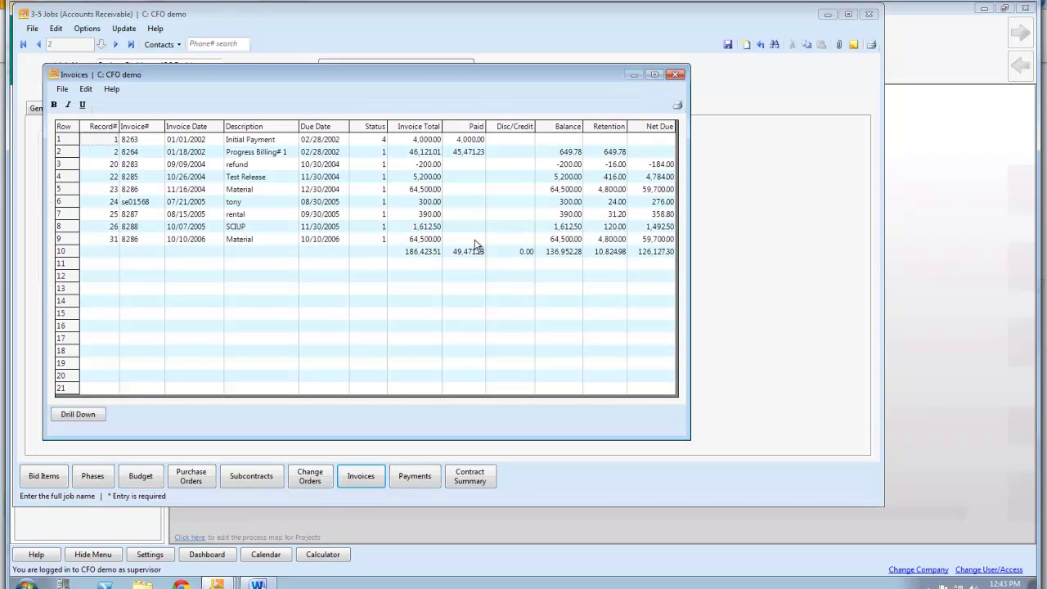
{"action": "left_click", "coordinate": [458, 132]}
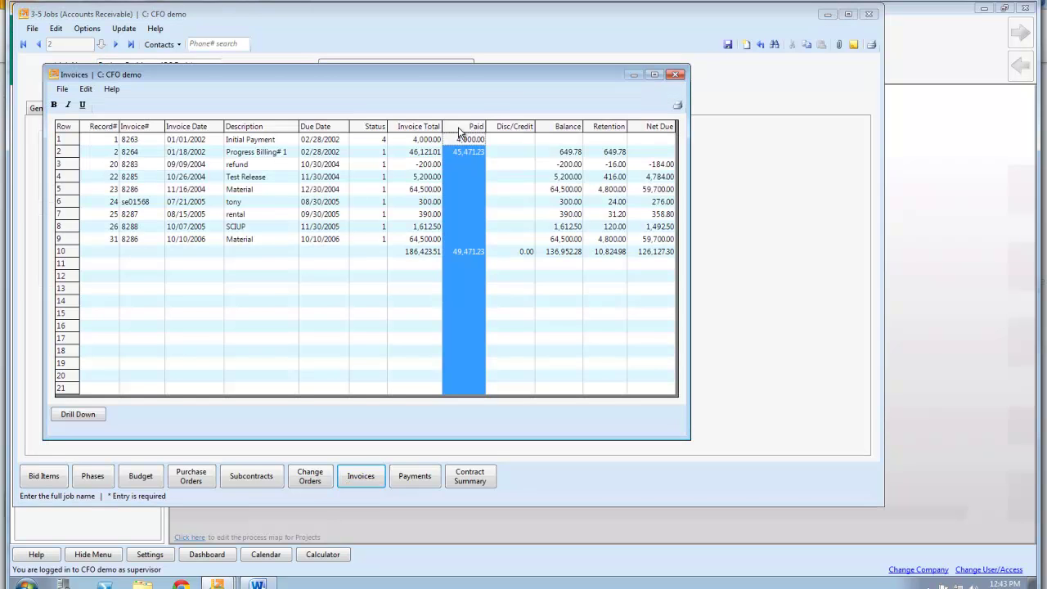
{"action": "left_click", "coordinate": [675, 74]}
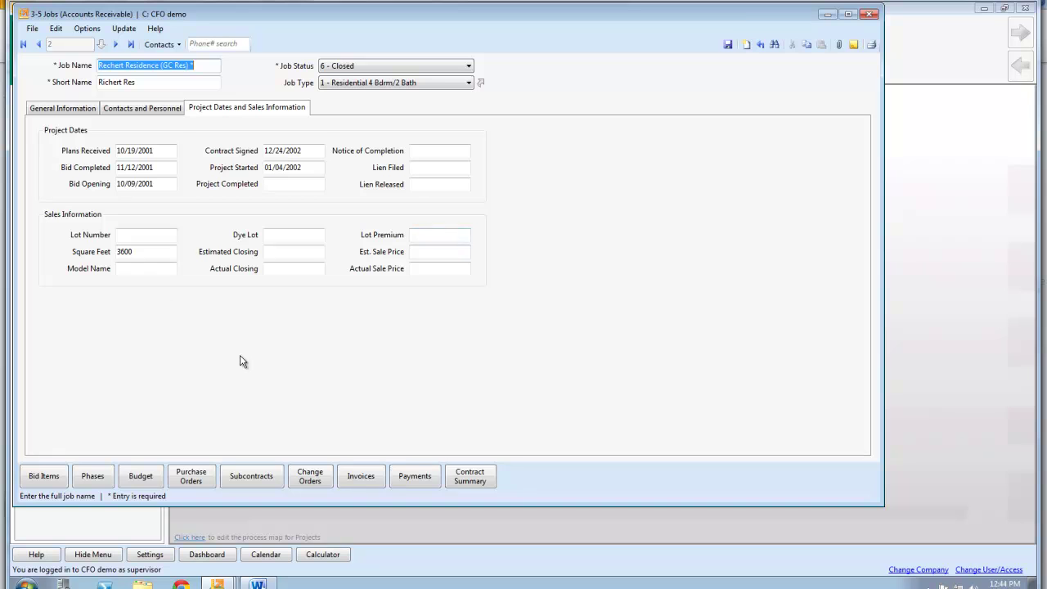
{"action": "left_click", "coordinate": [869, 17]}
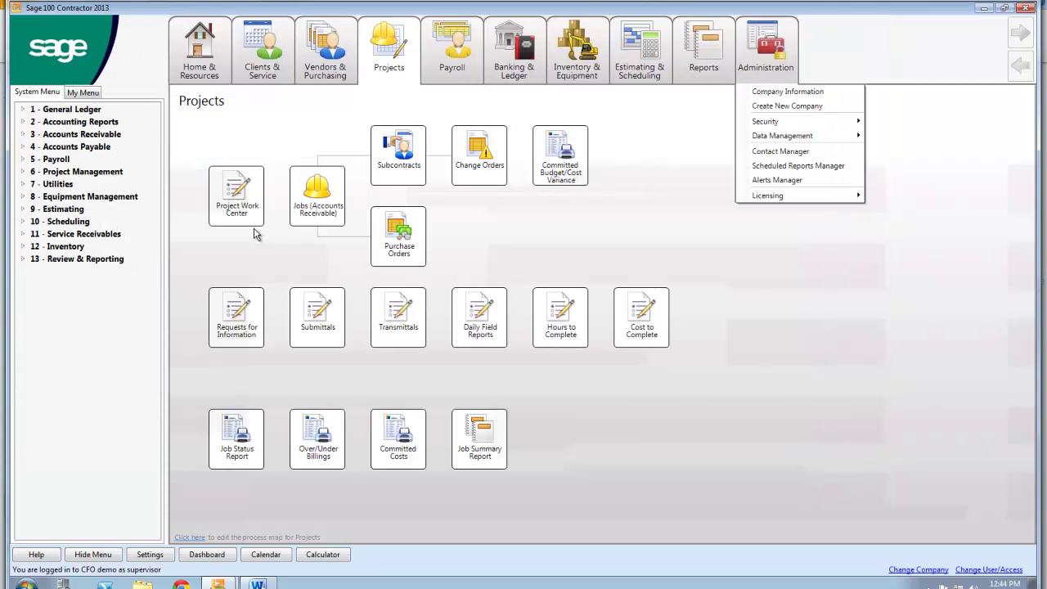
{"action": "left_click", "coordinate": [507, 390]}
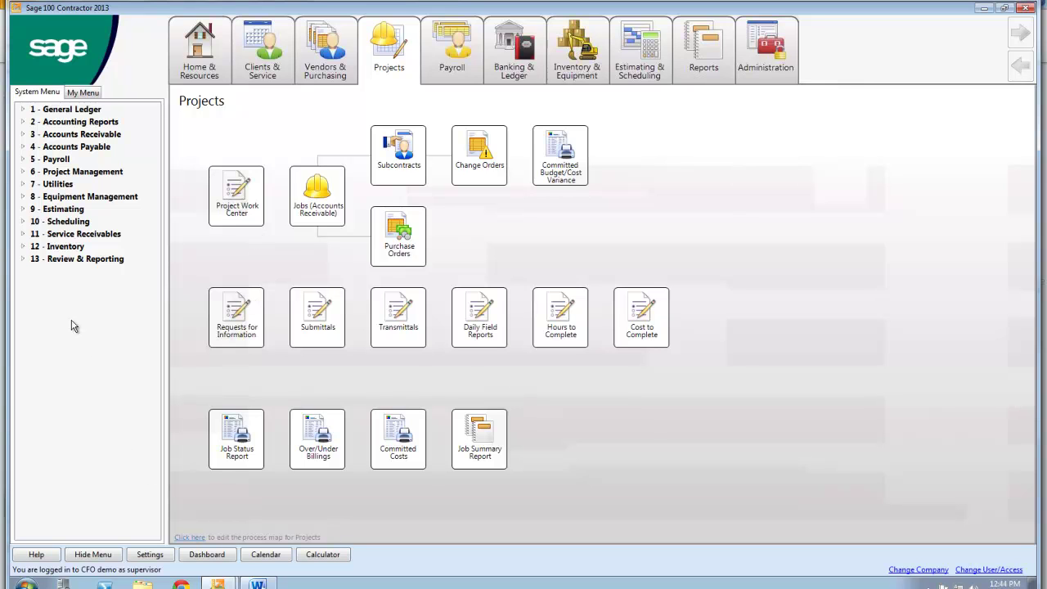
- Bring the already open 9-5 Takeoffs window to the front and extend it to full height to show more rows
{"action": "left_click", "coordinate": [217, 582]}
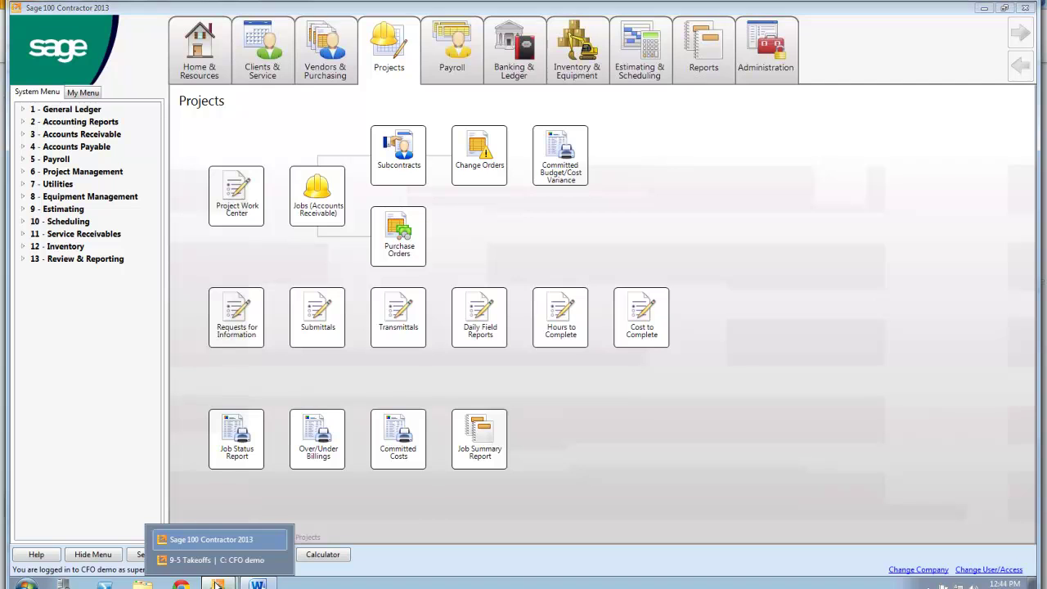
{"action": "left_click", "coordinate": [211, 561]}
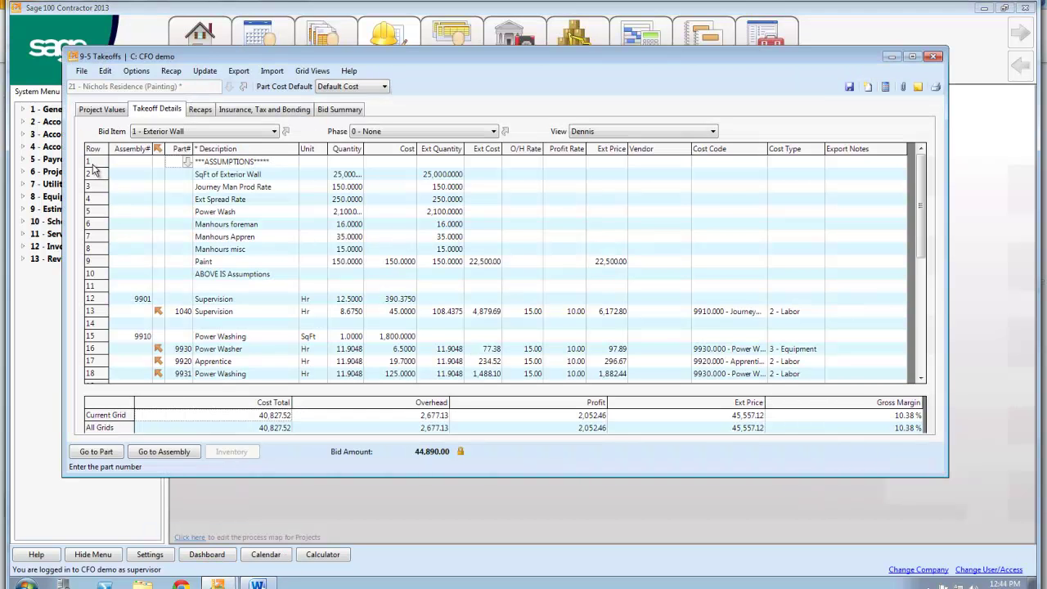
{"action": "scroll", "coordinate": [669, 475], "scroll_direction": "down", "scroll_amount": 1}
{"action": "double_click", "coordinate": [669, 475]}
{"action": "scroll", "coordinate": [353, 319], "scroll_direction": "up", "scroll_amount": 1}
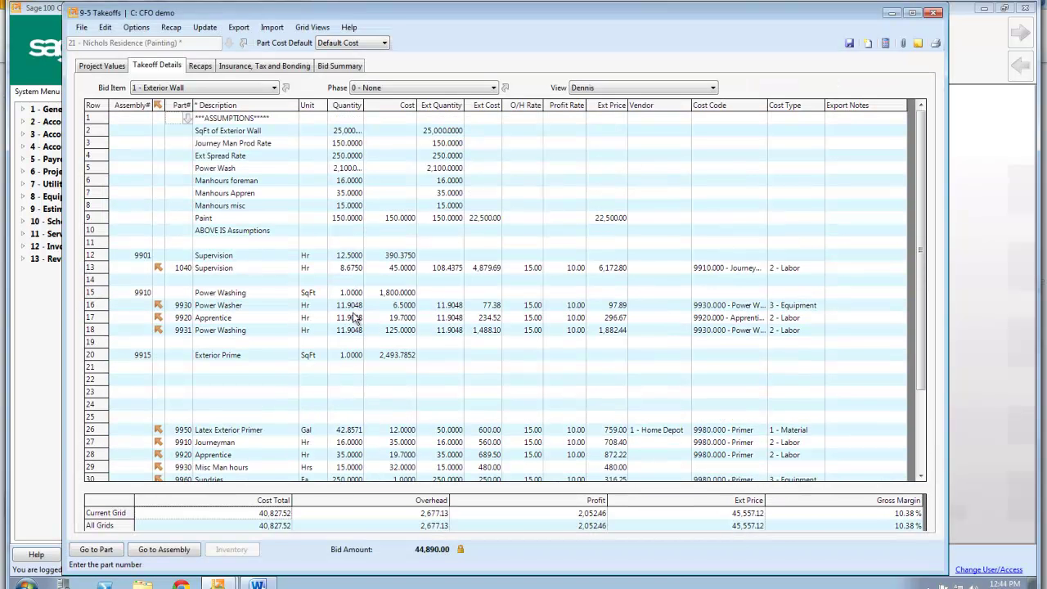
- Widen the Quantity column and review the quantities of the assumption rows from SqFt of Exterior Wall through Paint
{"action": "left_click_drag", "start_coordinate": [106, 121], "coordinate": [113, 225]}
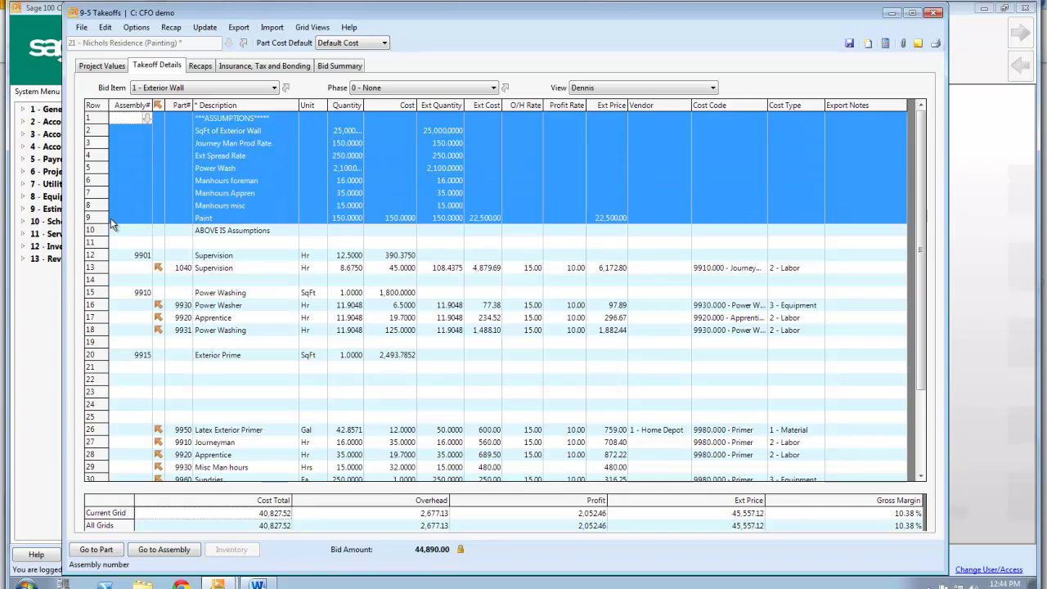
{"action": "left_click_drag", "start_coordinate": [363, 106], "coordinate": [381, 107]}
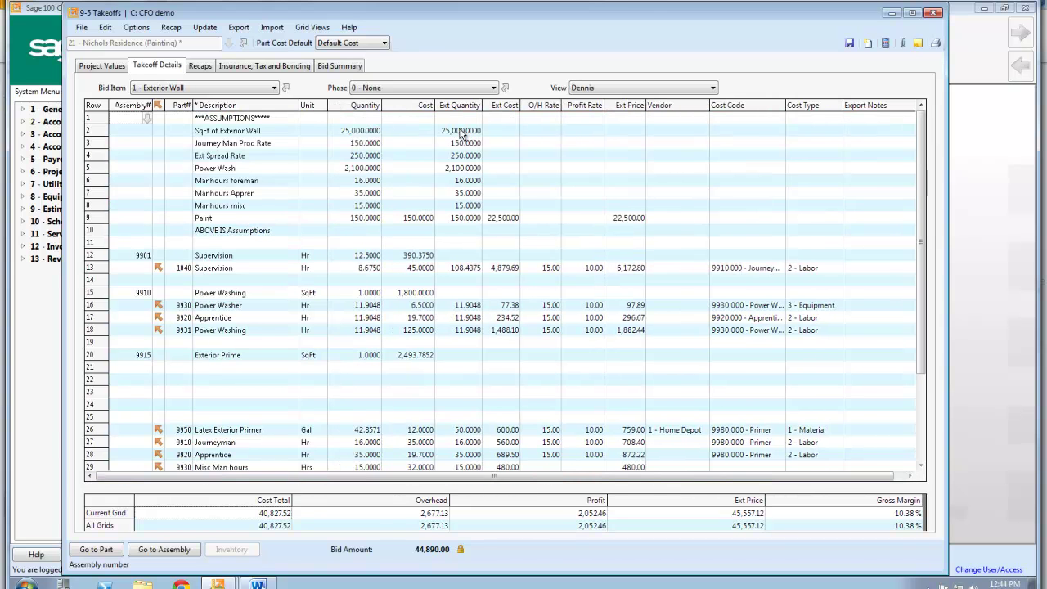
{"action": "left_click", "coordinate": [373, 133]}
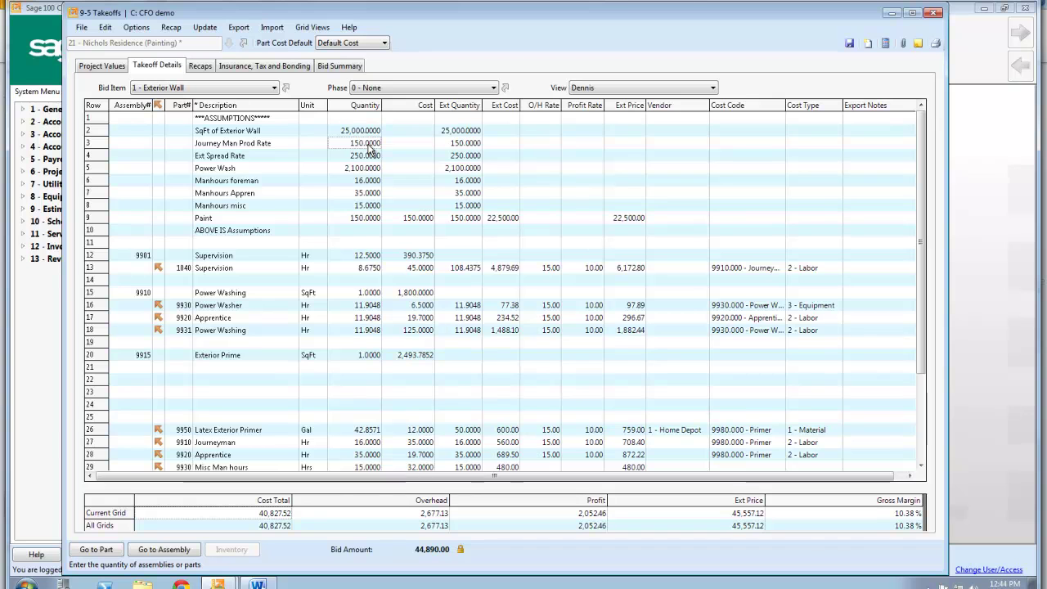
{"action": "left_click", "coordinate": [368, 158]}
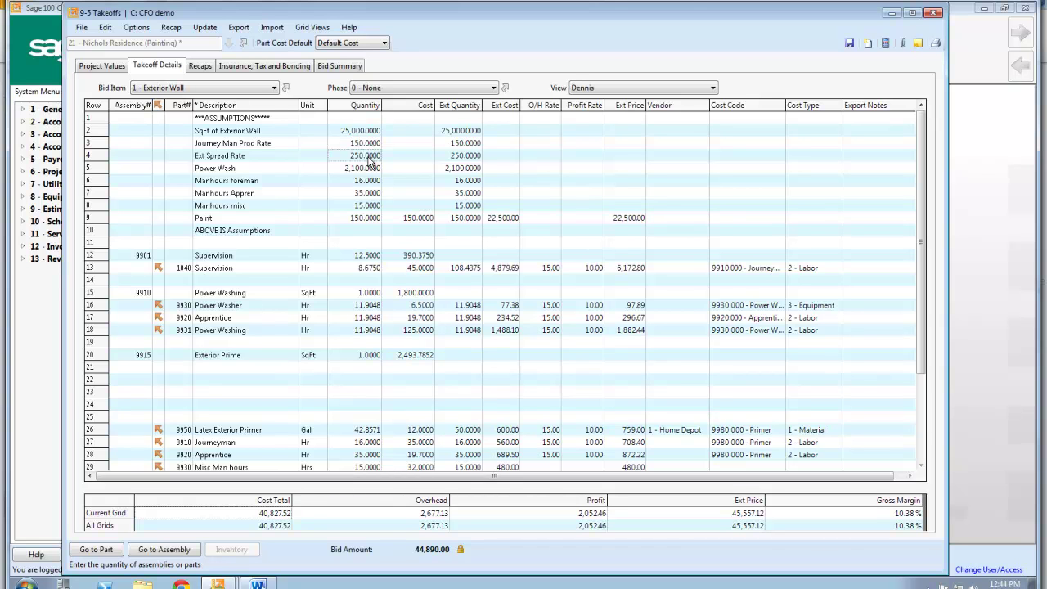
{"action": "left_click", "coordinate": [369, 169]}
{"action": "left_click", "coordinate": [369, 182]}
{"action": "left_click", "coordinate": [370, 194]}
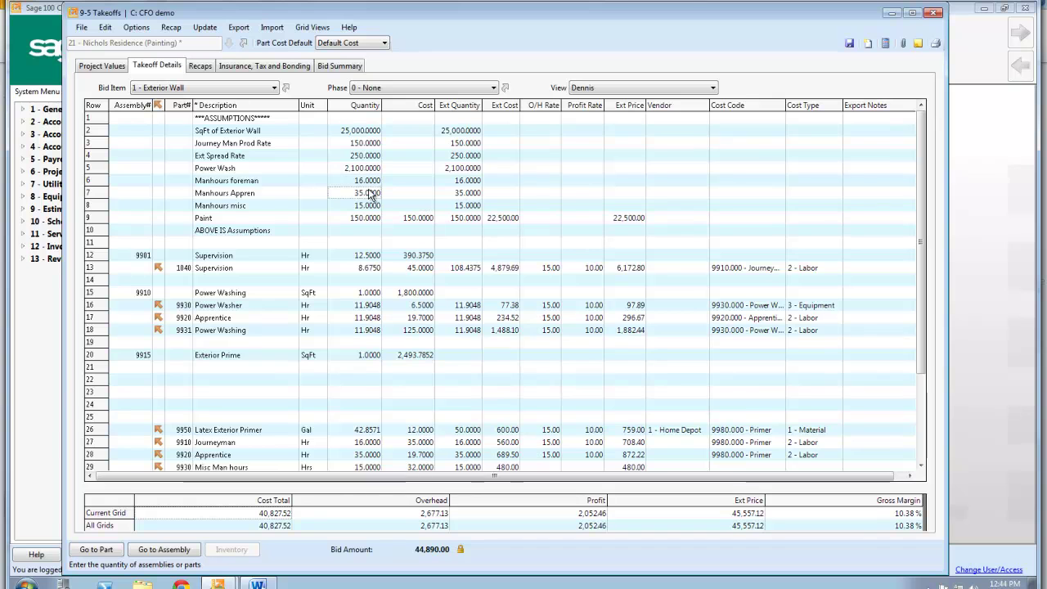
{"action": "left_click", "coordinate": [361, 207]}
{"action": "left_click", "coordinate": [357, 219]}
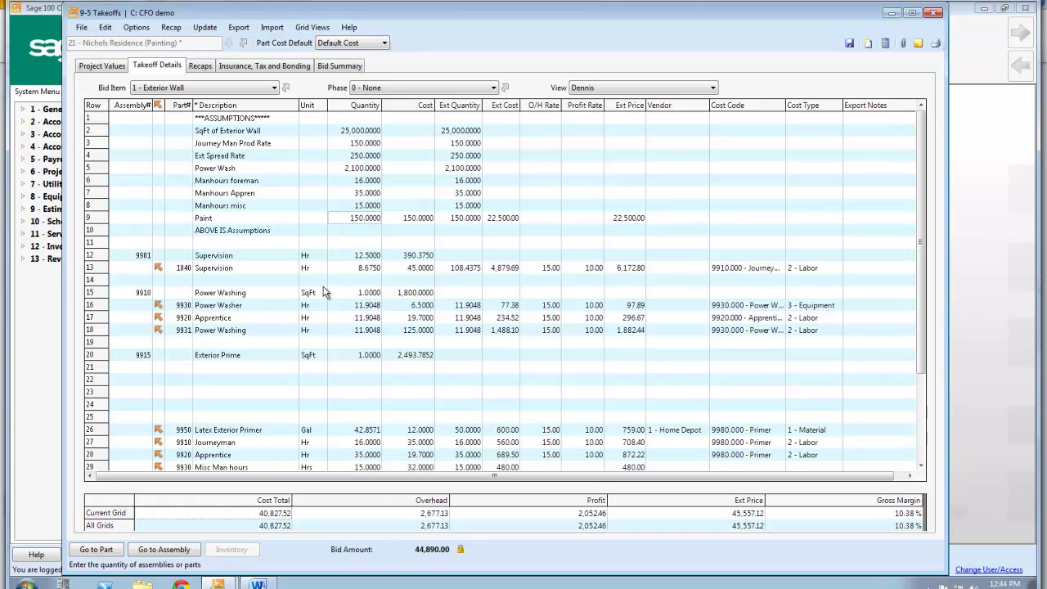
- Show the Formula column in the takeoff details grid
{"action": "right_click", "coordinate": [539, 179]}
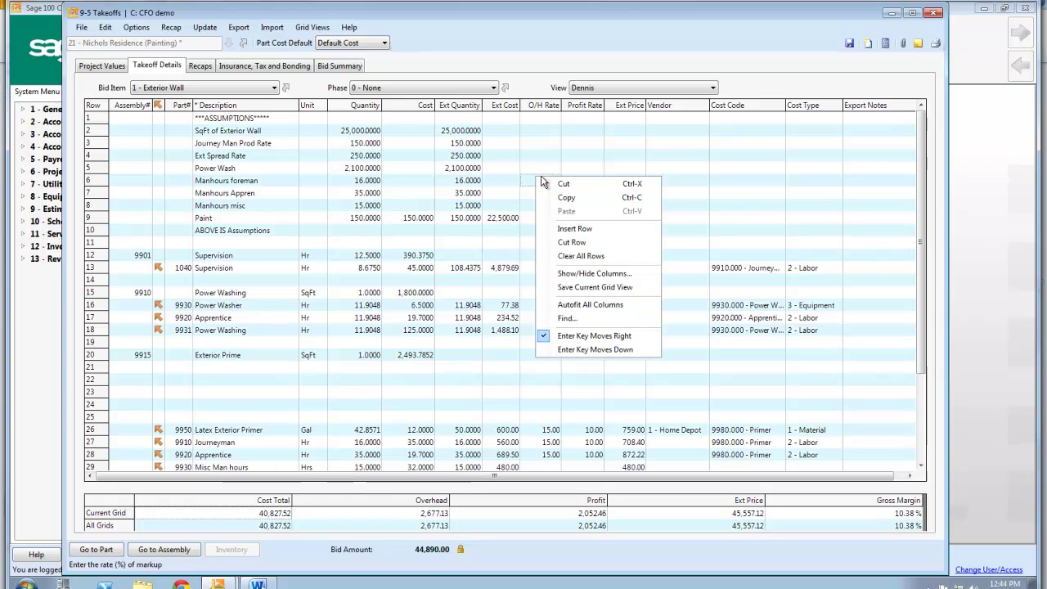
{"action": "left_click", "coordinate": [577, 276]}
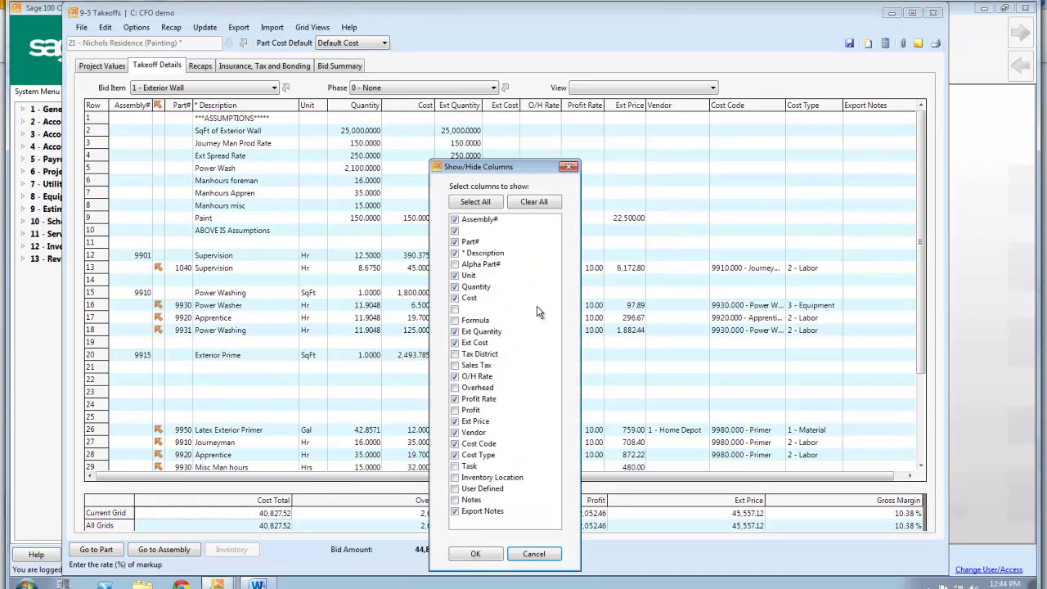
{"action": "left_click", "coordinate": [454, 320]}
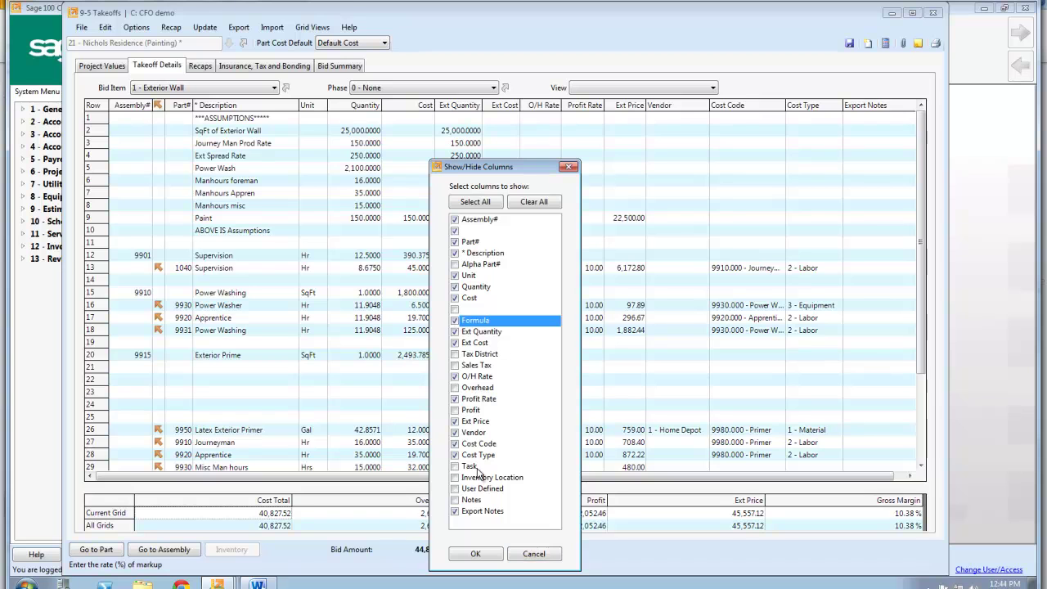
{"action": "left_click", "coordinate": [475, 554]}
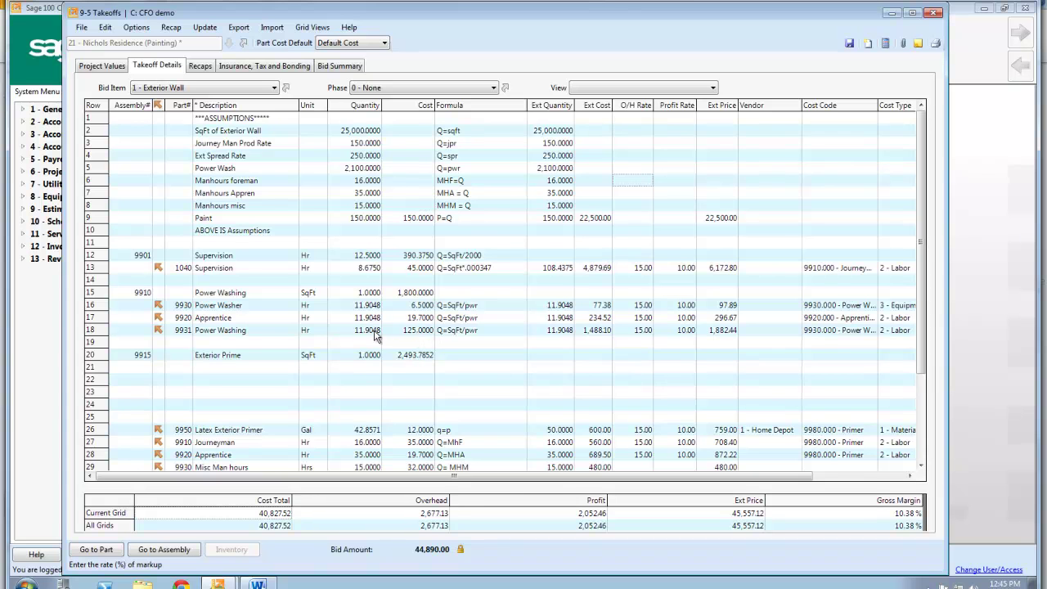
- Review the vendor and cost type assignments of the lower takeoff rows, including the Latex Exterior Primer's Home Depot vendor and the primer rows' cost types
{"action": "scroll", "coordinate": [315, 402], "scroll_direction": "down", "scroll_amount": 2}
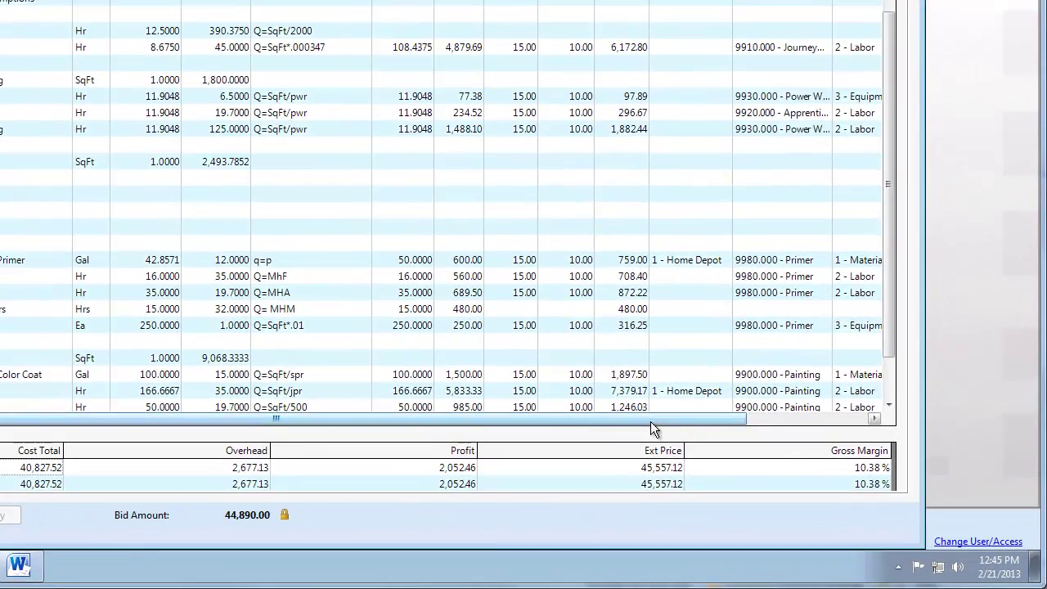
{"action": "left_click_drag", "start_coordinate": [740, 482], "coordinate": [785, 479]}
{"action": "left_click_drag", "start_coordinate": [714, 421], "coordinate": [714, 421]}
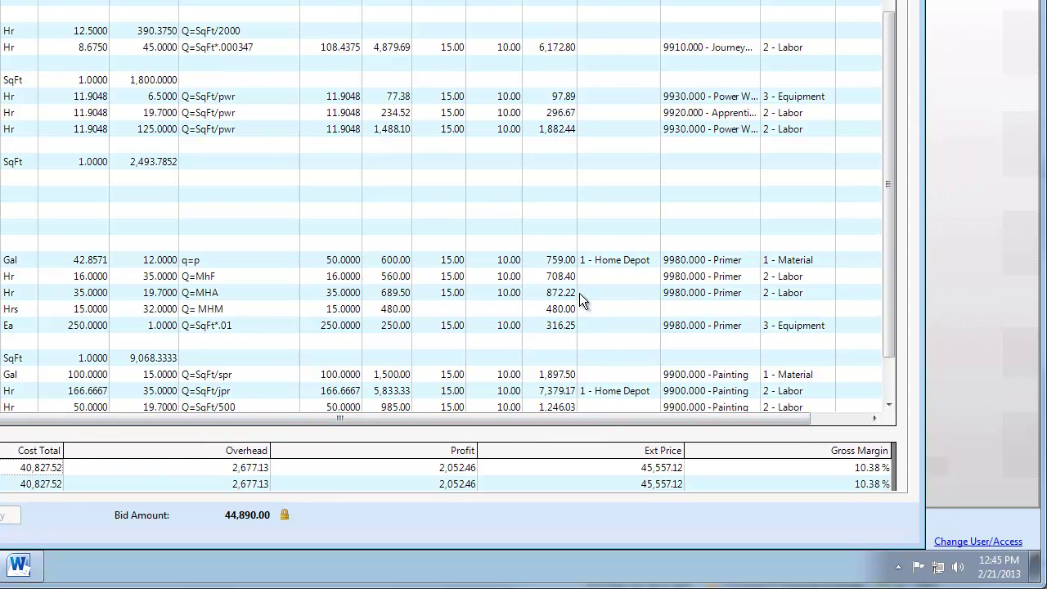
{"action": "left_click", "coordinate": [597, 260]}
{"action": "left_click", "coordinate": [610, 392]}
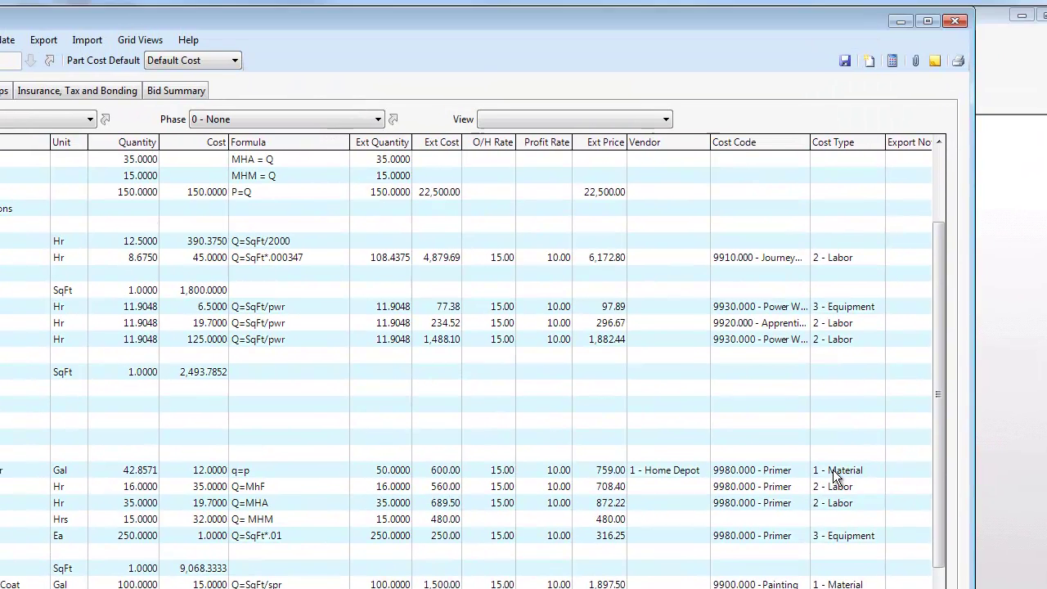
{"action": "left_click_drag", "start_coordinate": [833, 470], "coordinate": [833, 502]}
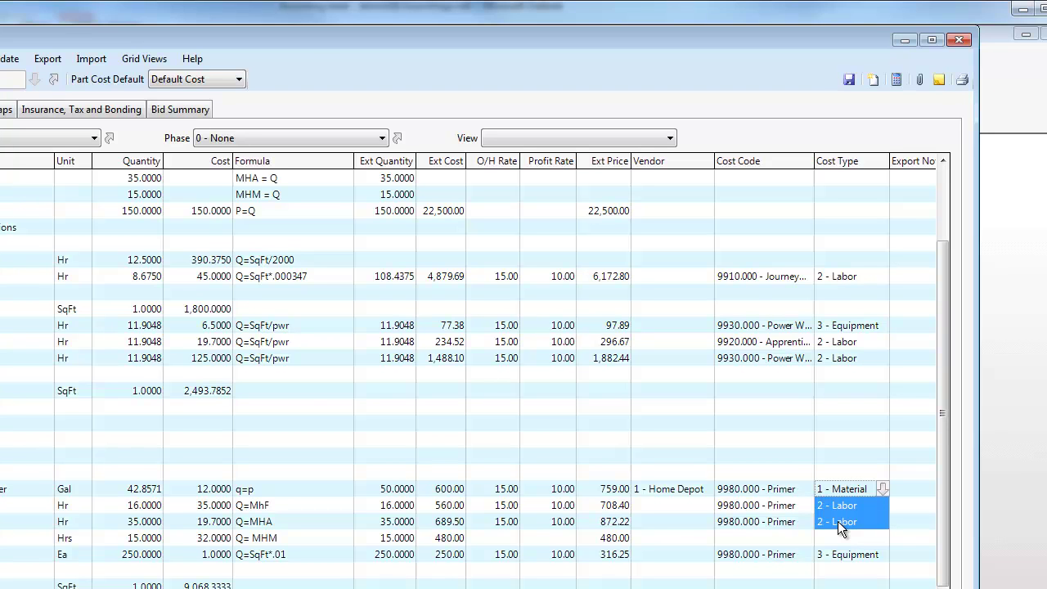
- Review the takeoff's export options for change orders, proposals, purchase orders and subcontracts, and close the takeoff
{"action": "left_click", "coordinate": [51, 62]}
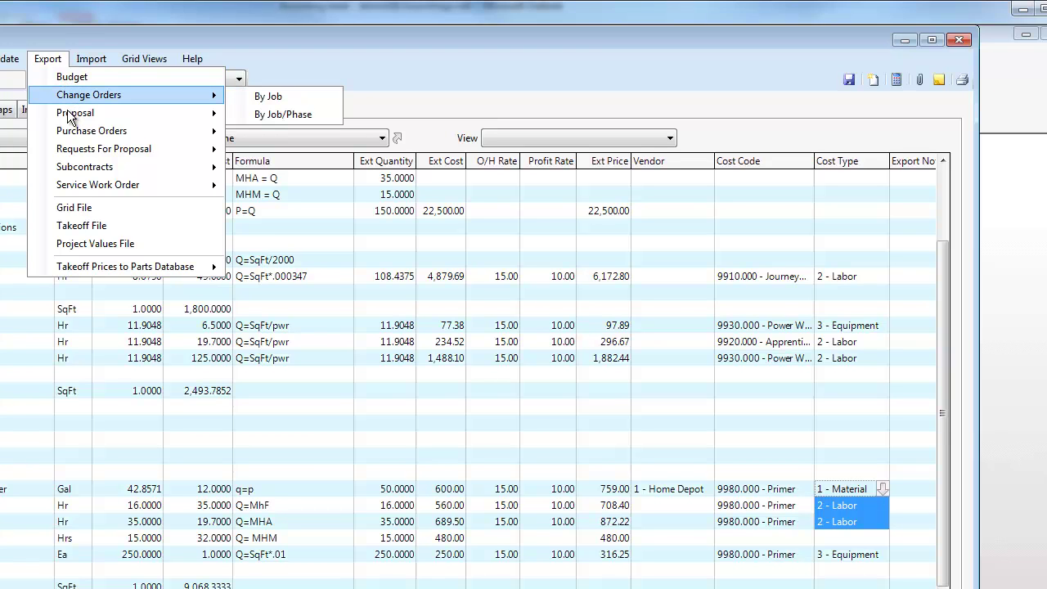
{"action": "mouse_move", "coordinate": [69, 118]}
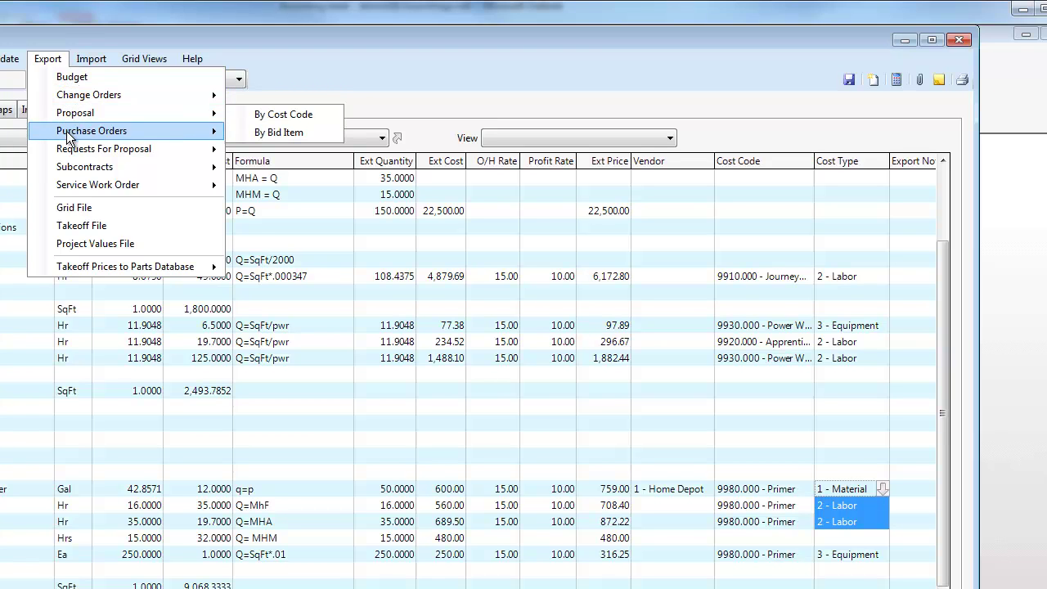
{"action": "mouse_move", "coordinate": [70, 136]}
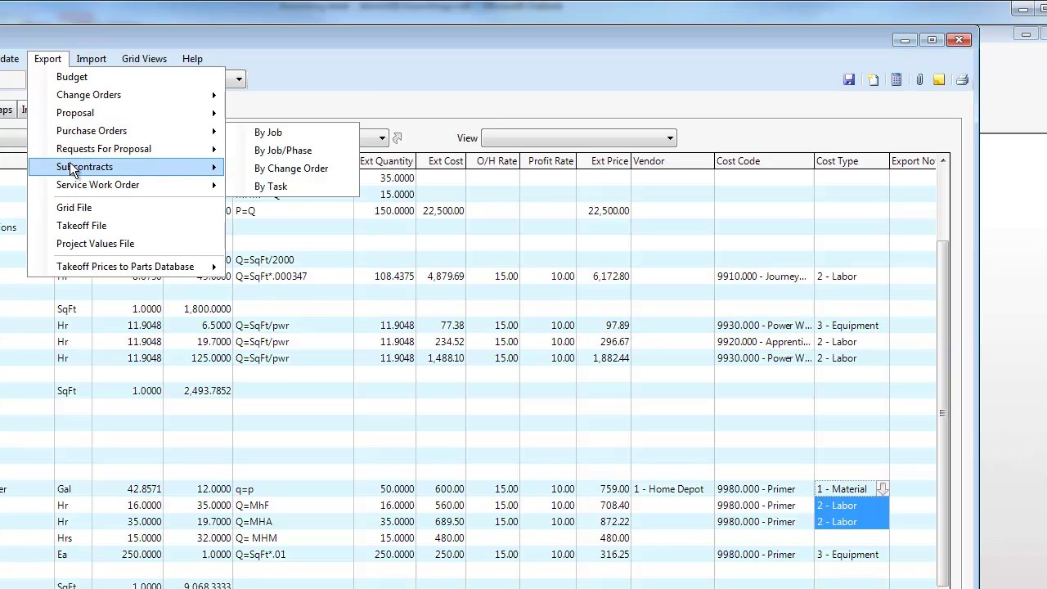
{"action": "mouse_move", "coordinate": [73, 170]}
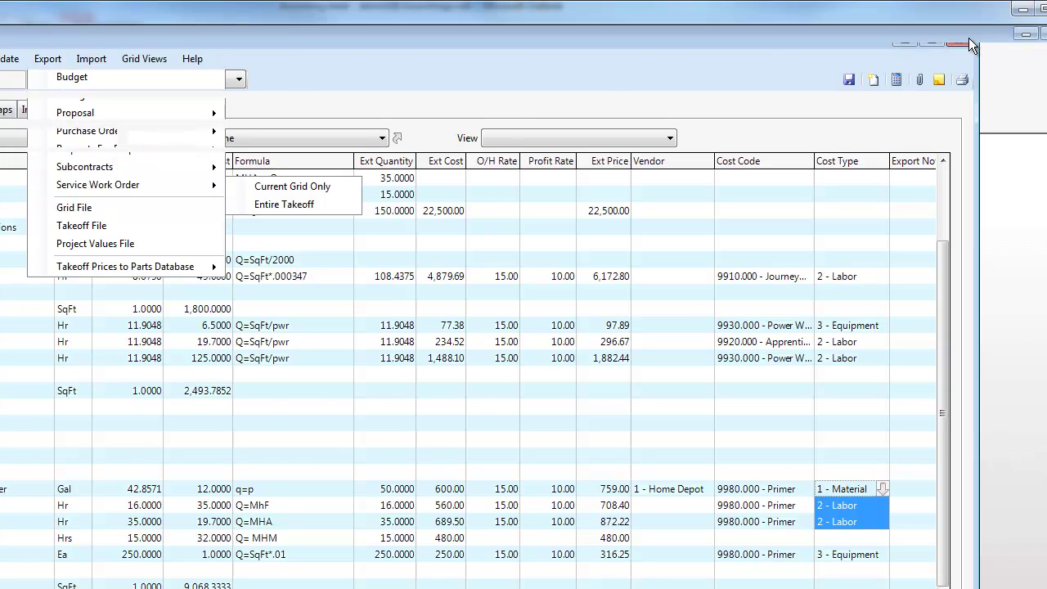
{"action": "left_click", "coordinate": [968, 39]}
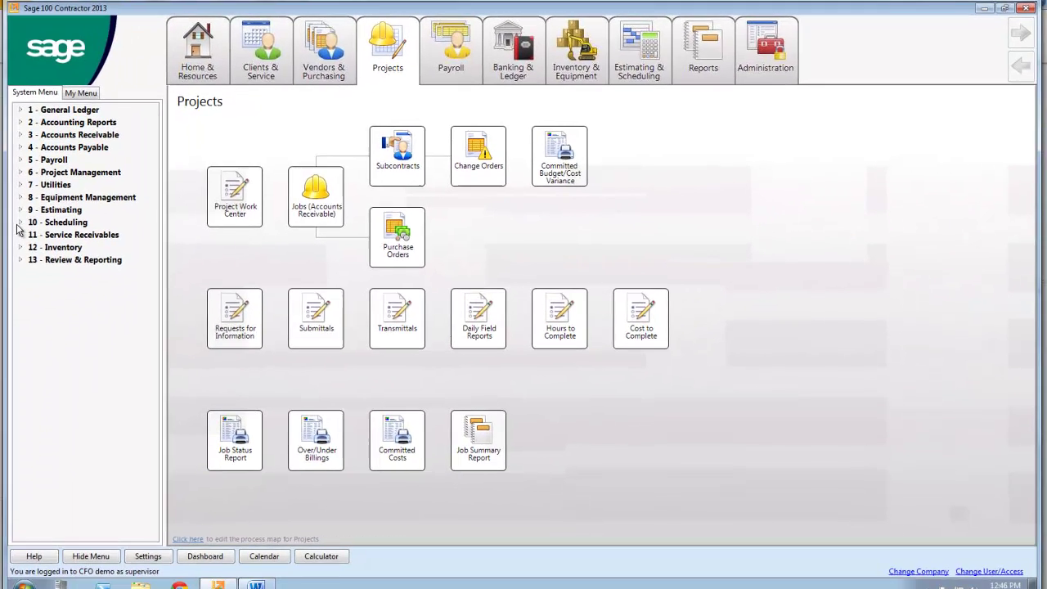
- Open 10-3 Schedules and browse to the schedule record 6 - Concrete
{"action": "left_click", "coordinate": [23, 220]}
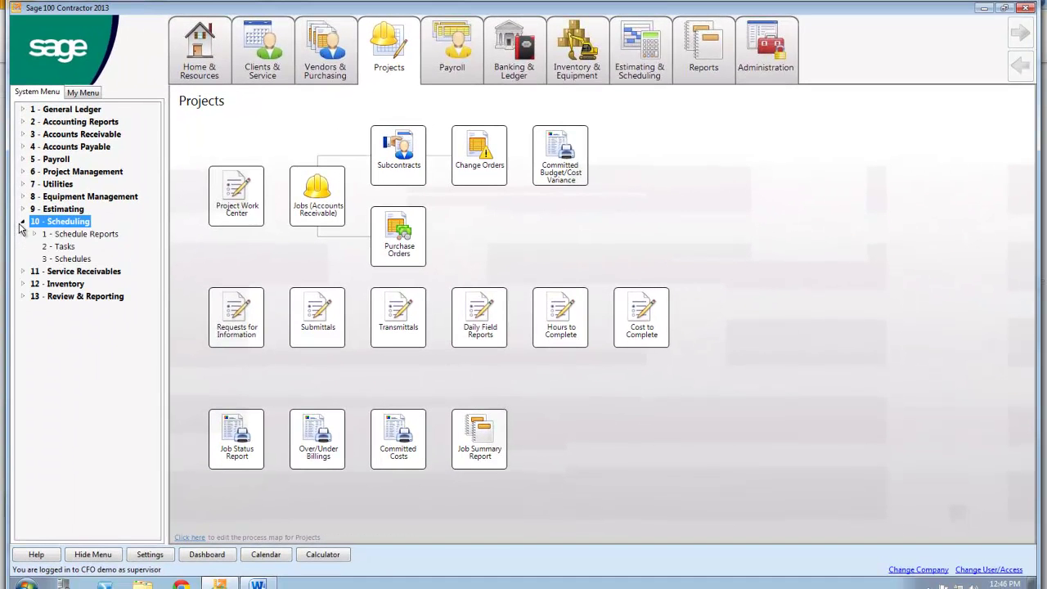
{"action": "left_click", "coordinate": [65, 259]}
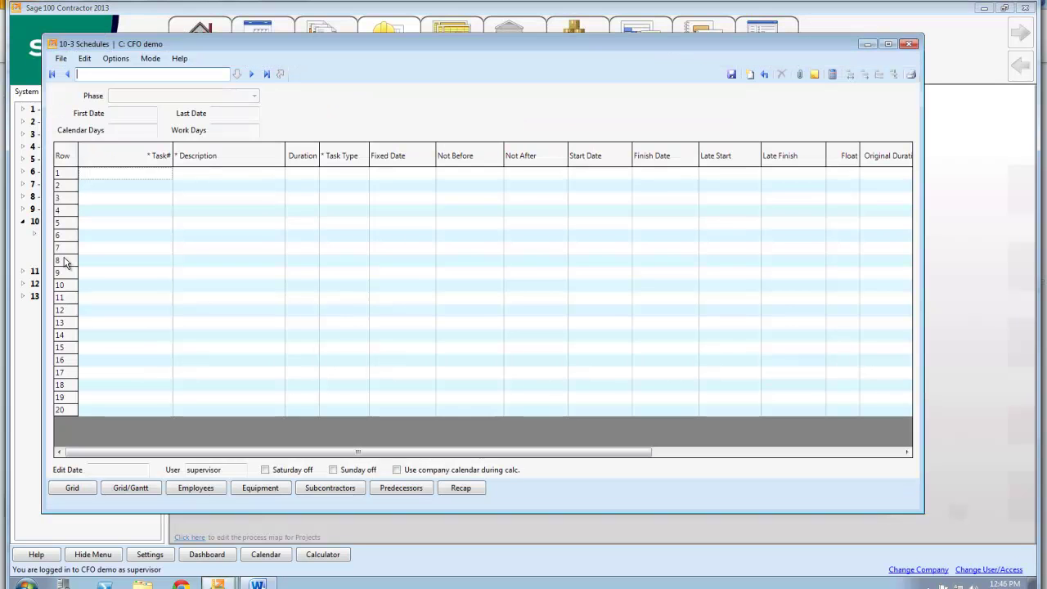
{"action": "left_click", "coordinate": [69, 75]}
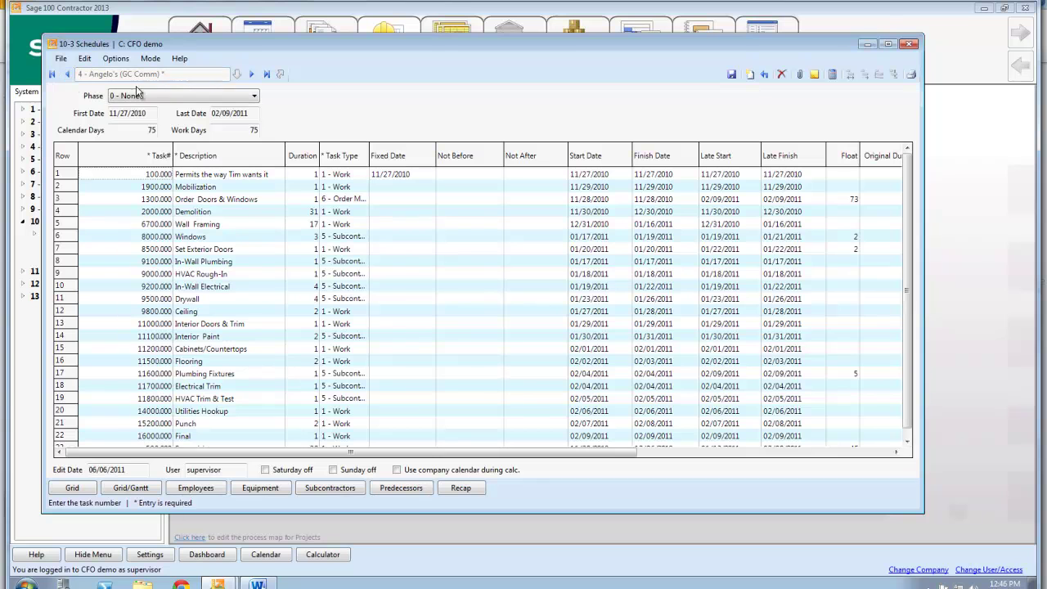
{"action": "left_click", "coordinate": [251, 75]}
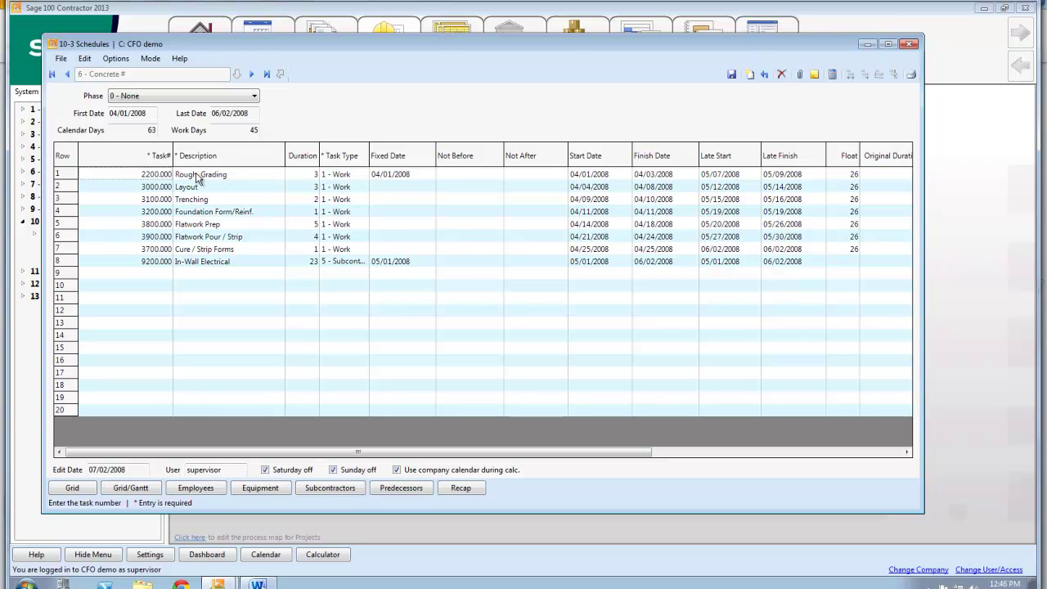
- Review the Concrete schedule's tasks from Rough Grading through In-Wall Electrical, including their Gantt chart, and return to the plain grid
{"action": "left_click", "coordinate": [83, 177]}
{"action": "left_click", "coordinate": [71, 187]}
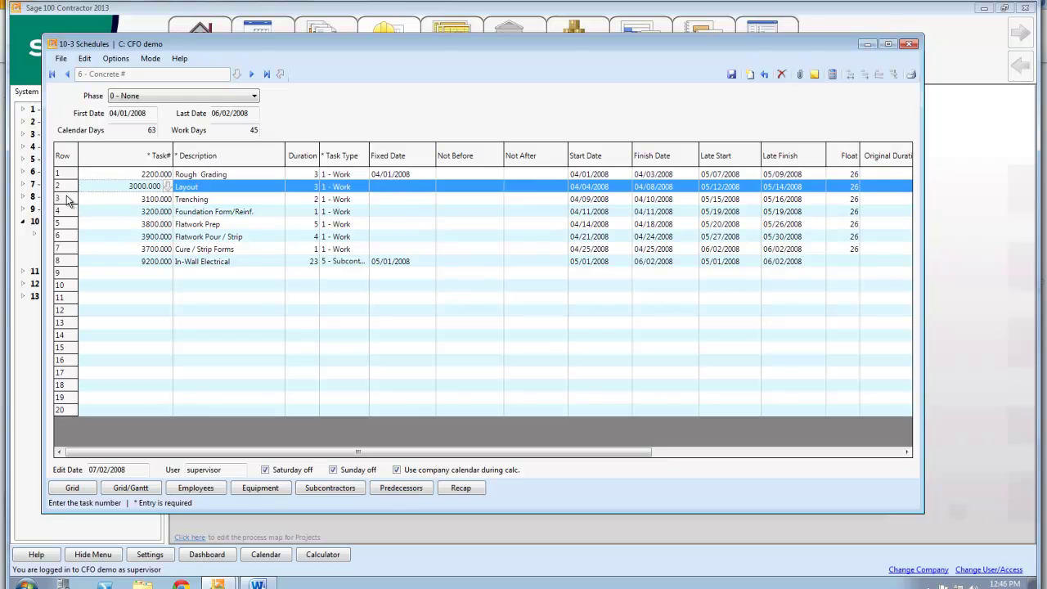
{"action": "left_click", "coordinate": [67, 203]}
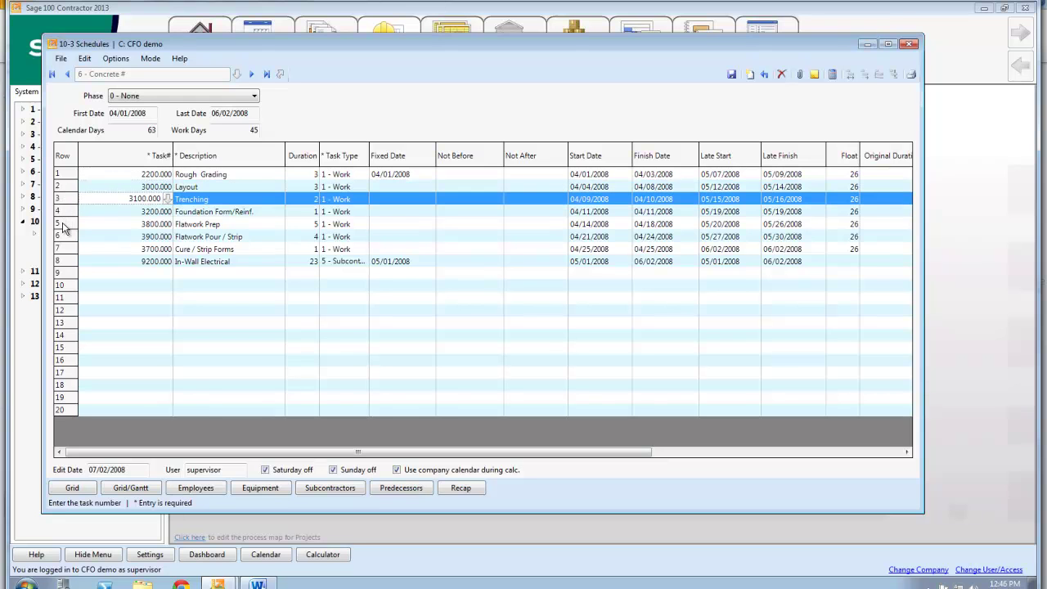
{"action": "left_click", "coordinate": [64, 225]}
{"action": "left_click", "coordinate": [64, 238]}
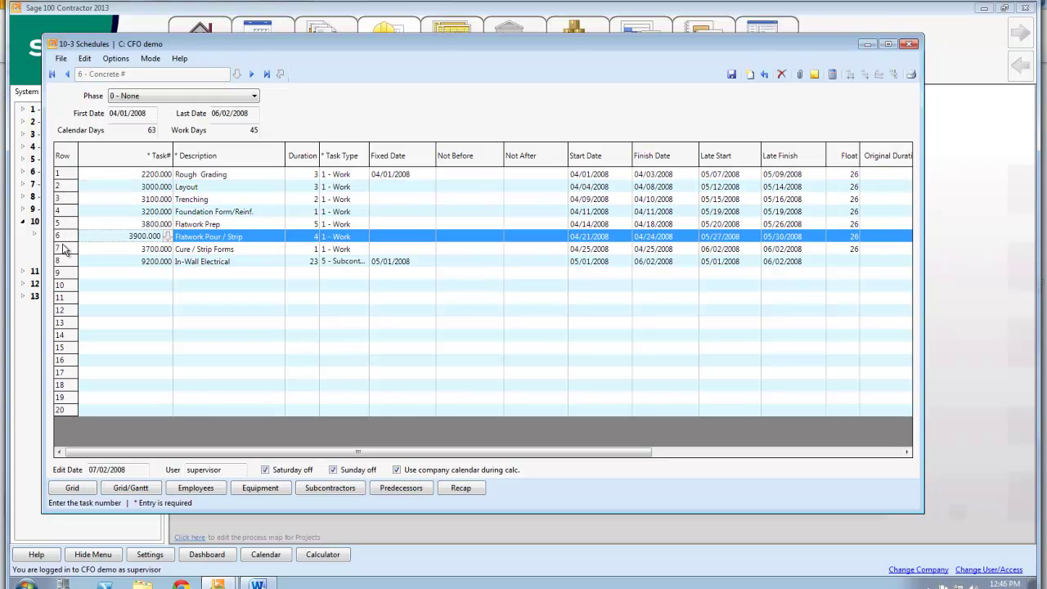
{"action": "left_click", "coordinate": [64, 248]}
{"action": "left_click", "coordinate": [63, 260]}
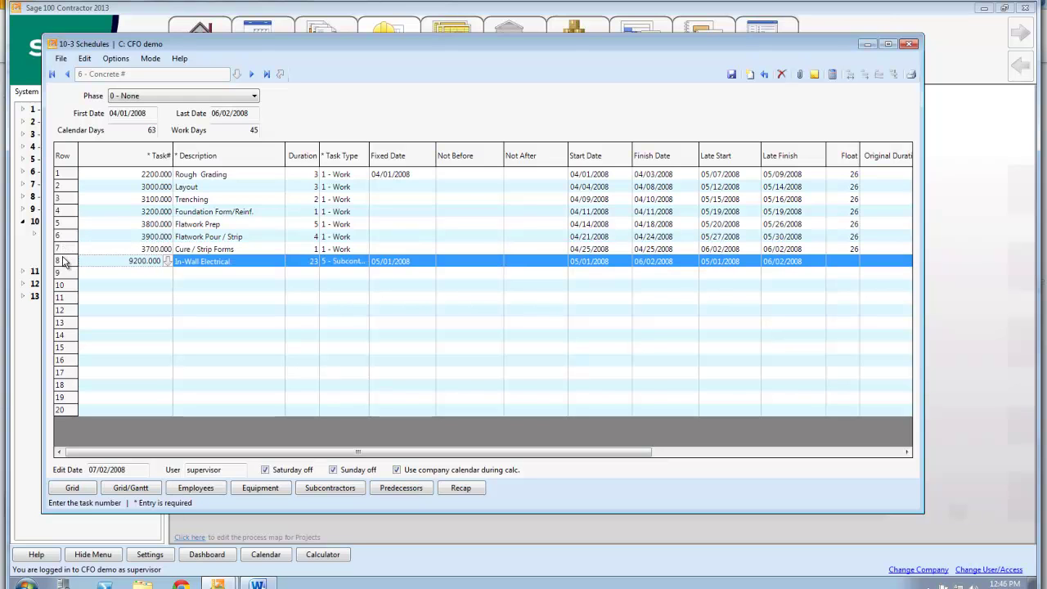
{"action": "left_click", "coordinate": [131, 488]}
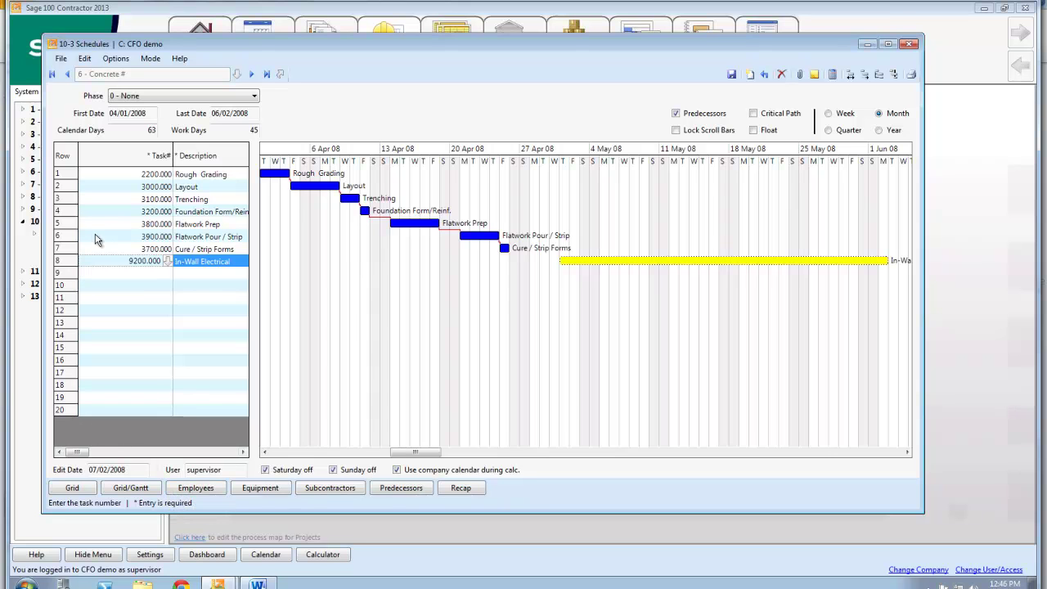
{"action": "left_click", "coordinate": [72, 489]}
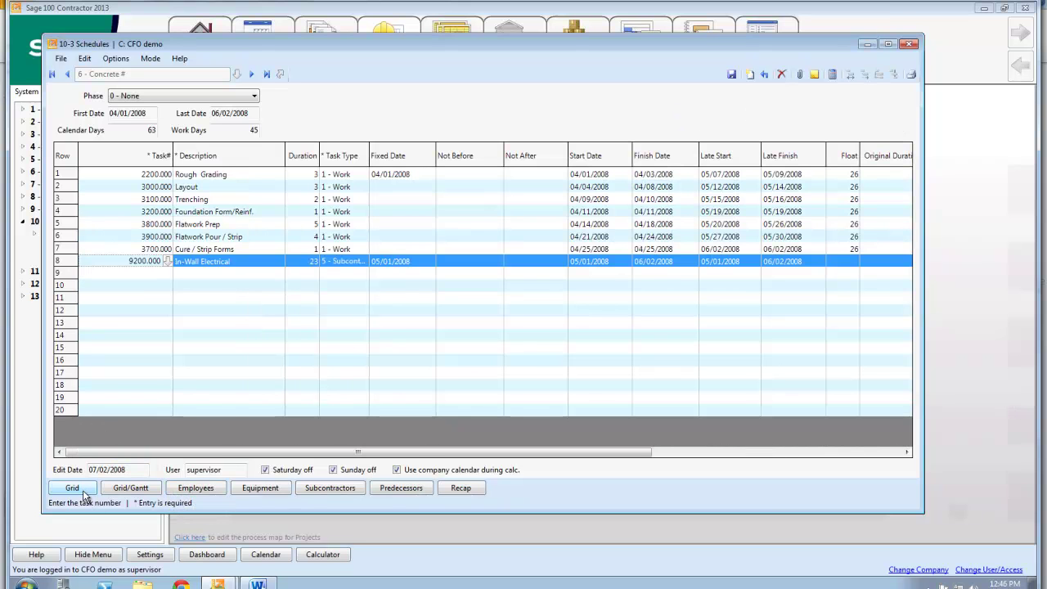
- View the employee assignments of the Foundation Form/Reinf. task, and close the schedule
{"action": "left_click", "coordinate": [65, 211]}
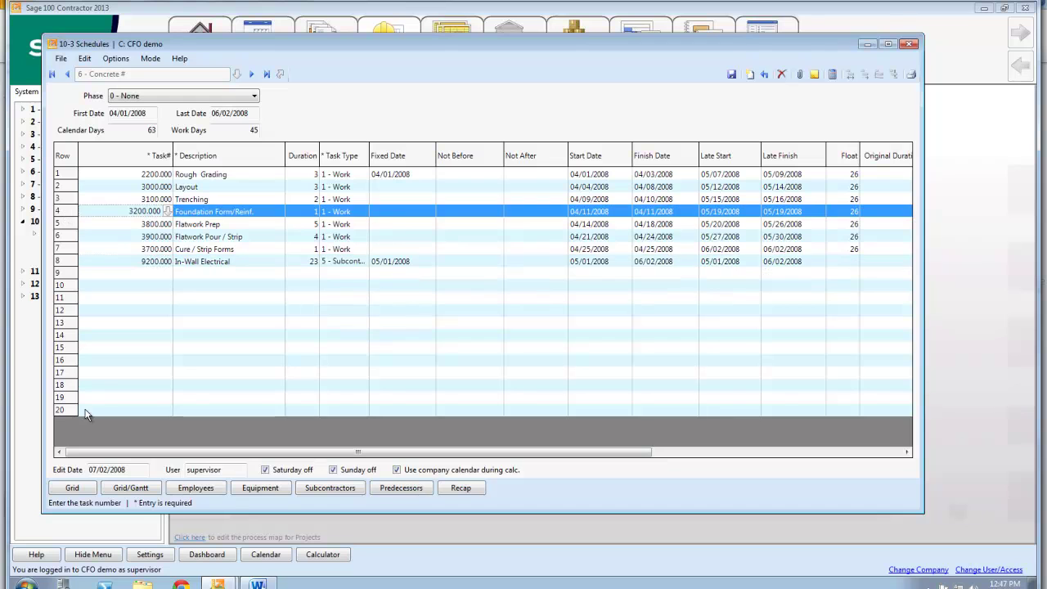
{"action": "left_click", "coordinate": [188, 489]}
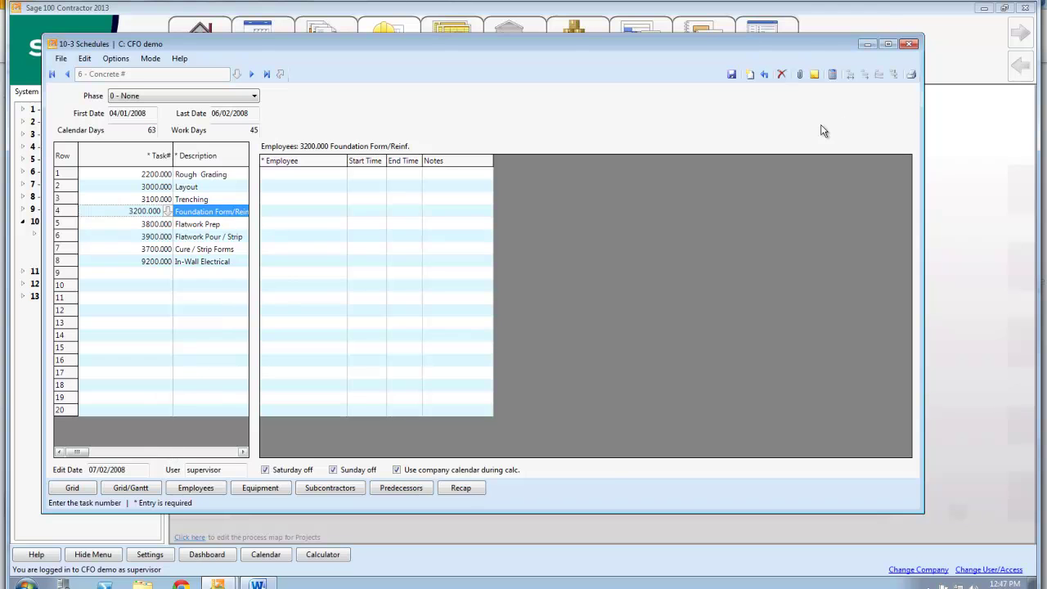
{"action": "left_click", "coordinate": [910, 44]}
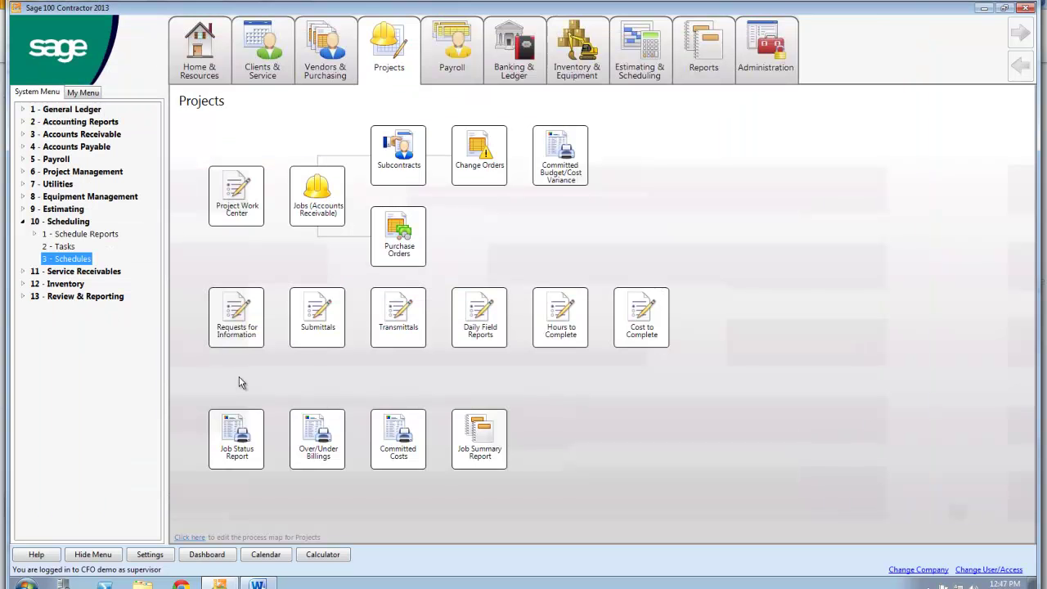
- Reopen 10-3 Schedules at the last record, 50 - Crew Schedule, and review its job descriptions and crew task types
{"action": "double_click", "coordinate": [90, 258]}
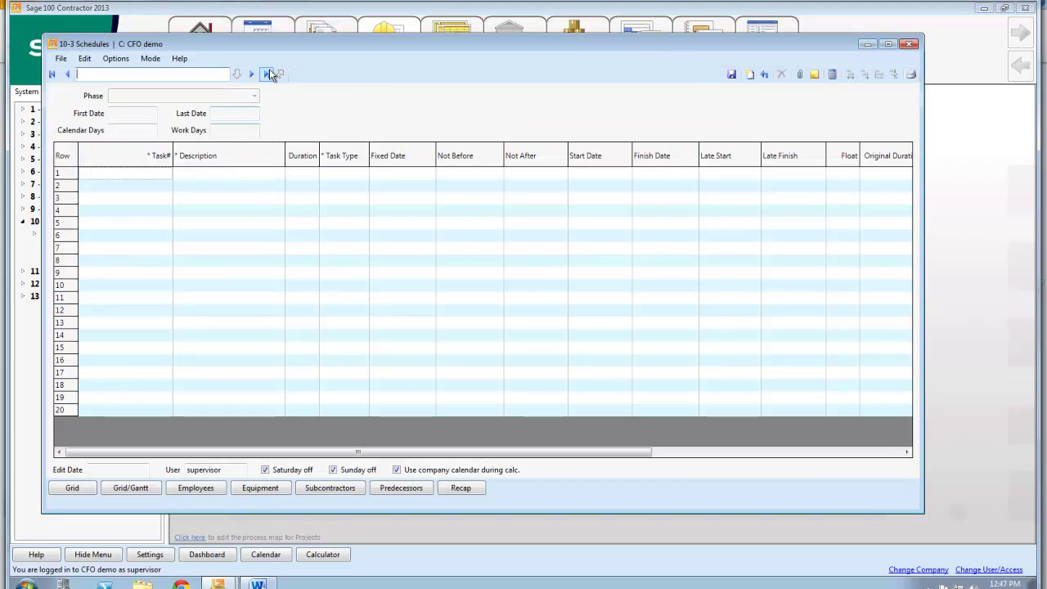
{"action": "left_click", "coordinate": [267, 73]}
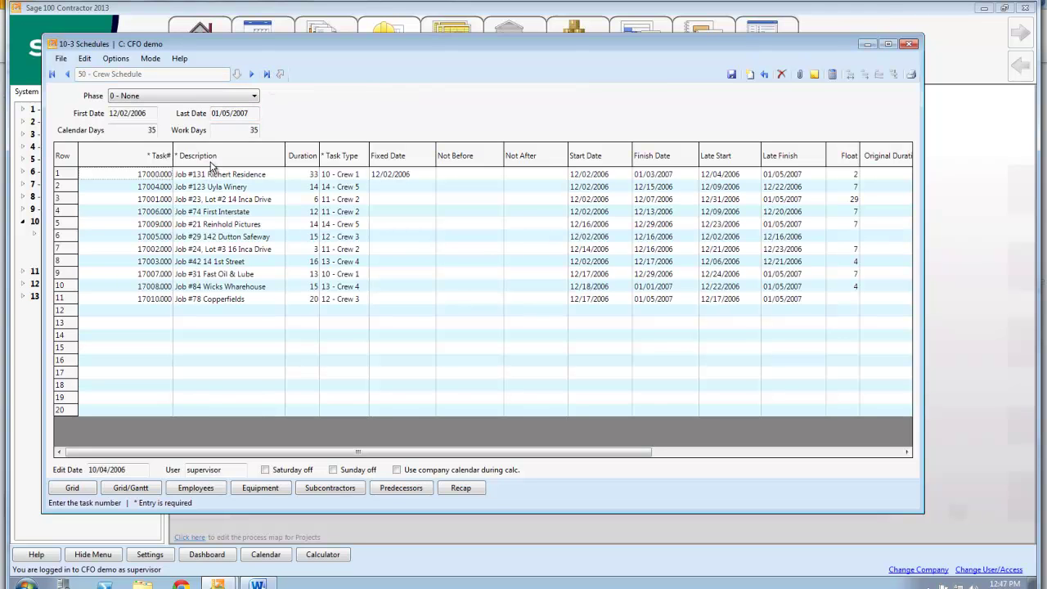
{"action": "left_click", "coordinate": [211, 157]}
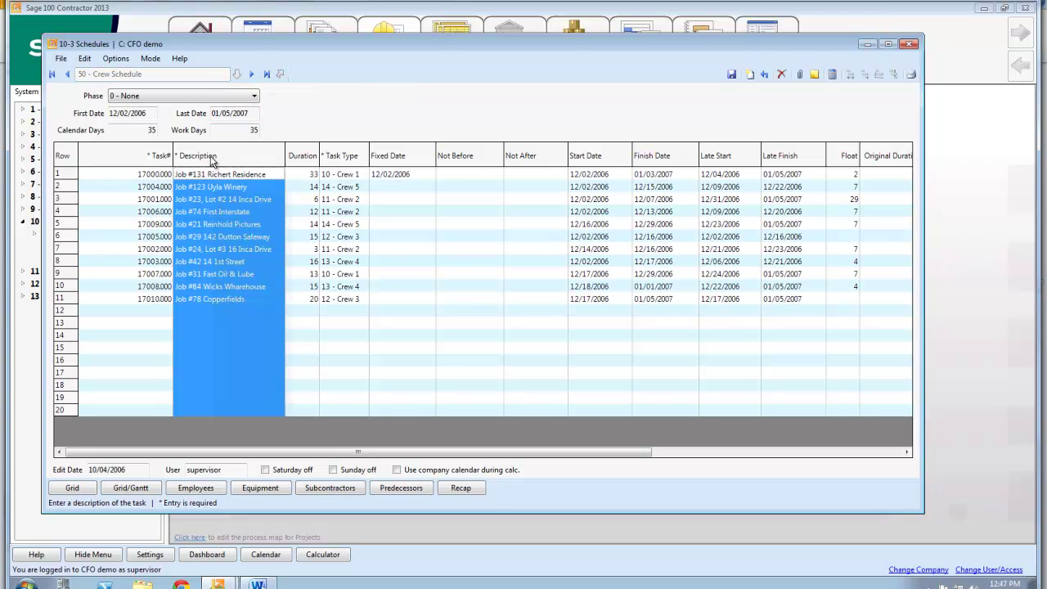
{"action": "left_click", "coordinate": [340, 158]}
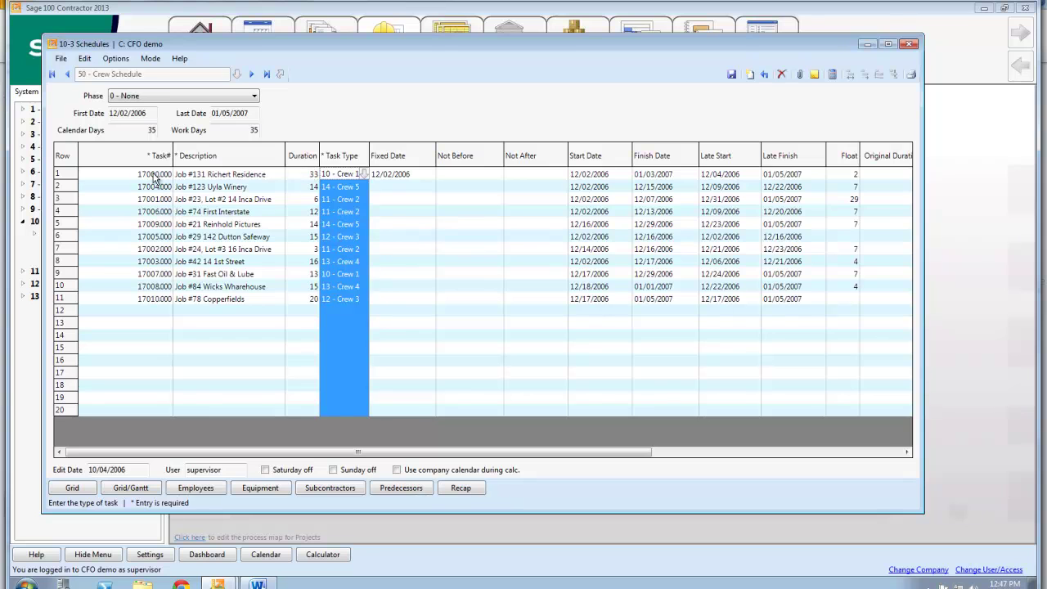
- Examine the Duration value of the Job #21 task, view the crew schedule as a Gantt chart, and close it
{"action": "key", "text": "shift+Tab"}
{"action": "left_click", "coordinate": [301, 227]}
{"action": "left_click", "coordinate": [129, 488]}
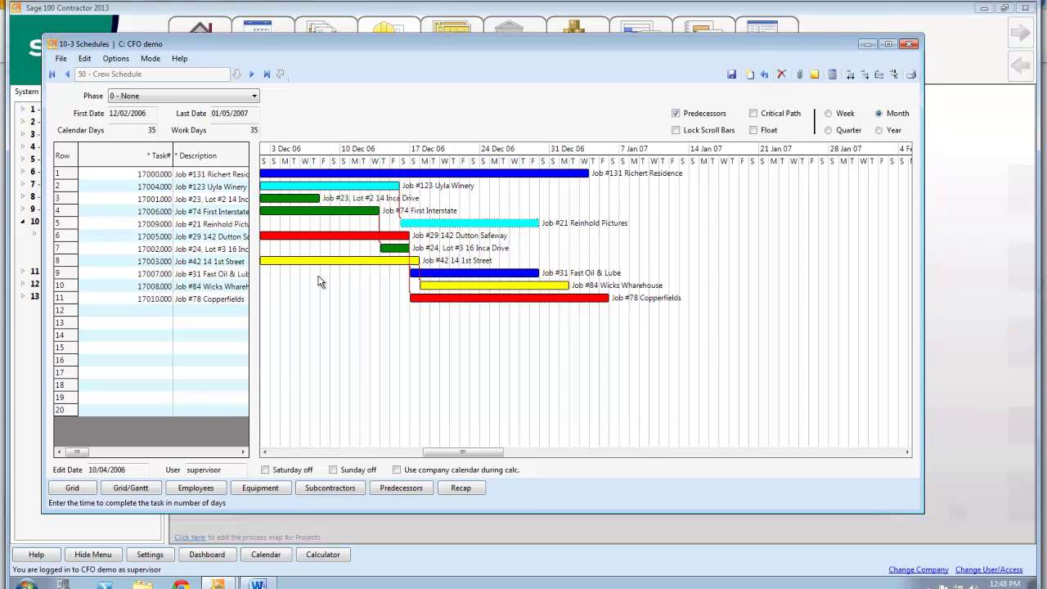
{"action": "left_click", "coordinate": [910, 44]}
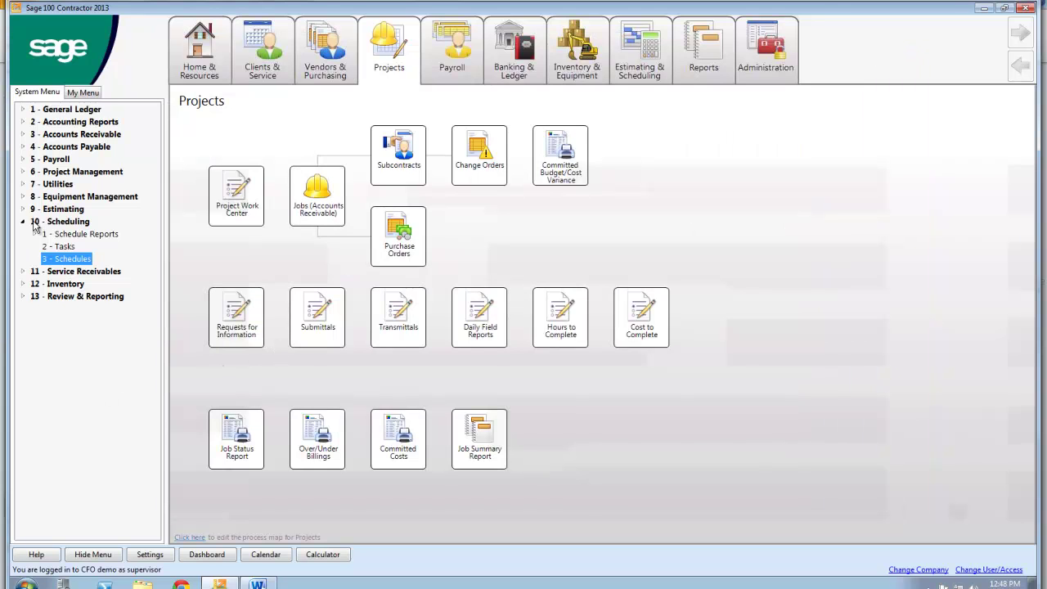
- Open the Committed Cost Report from the job reports of 6 - Project Management
{"action": "left_click", "coordinate": [23, 173]}
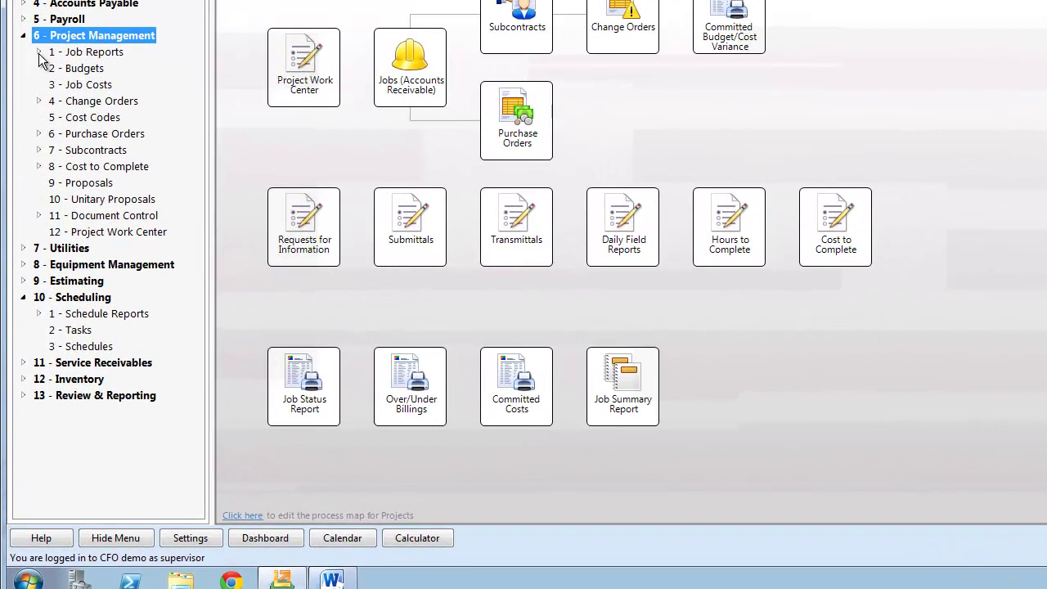
{"action": "left_click", "coordinate": [35, 183]}
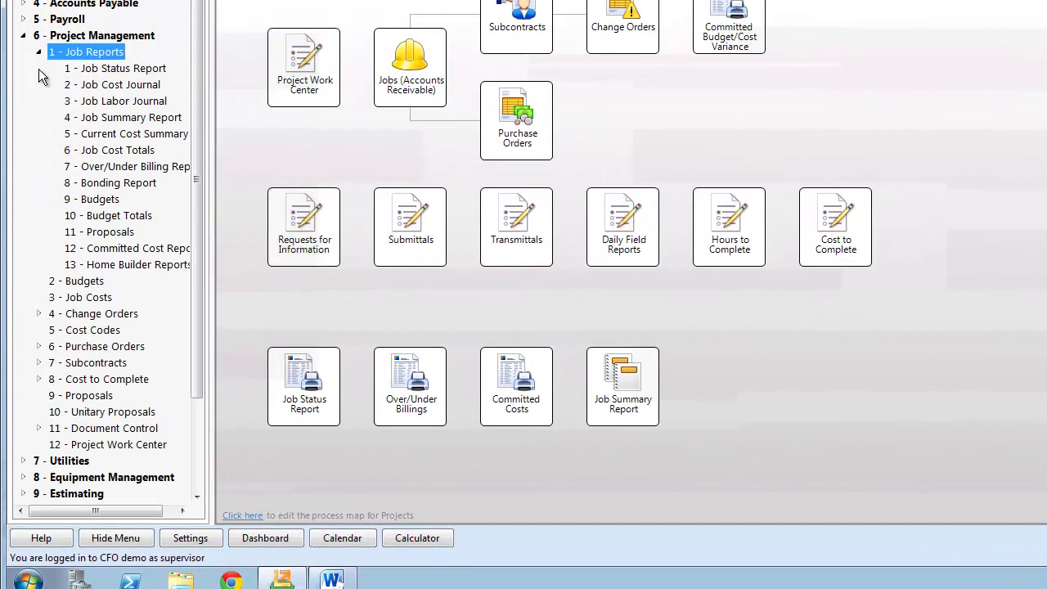
{"action": "left_click", "coordinate": [82, 249]}
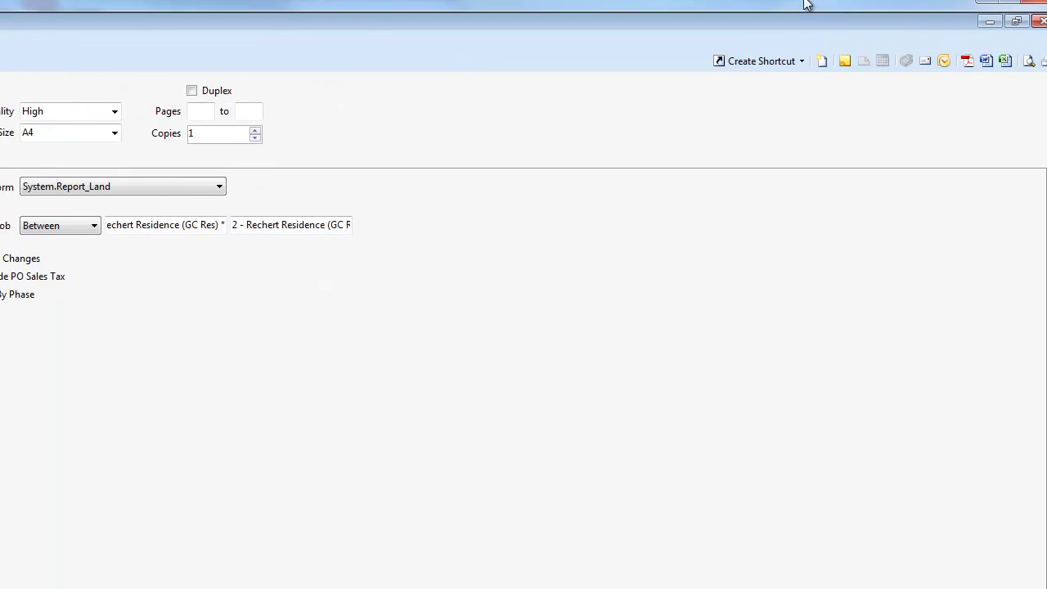
- Preview the Committed Costs report in landscape form with a labor burden of 35
{"action": "left_click", "coordinate": [1009, 73]}
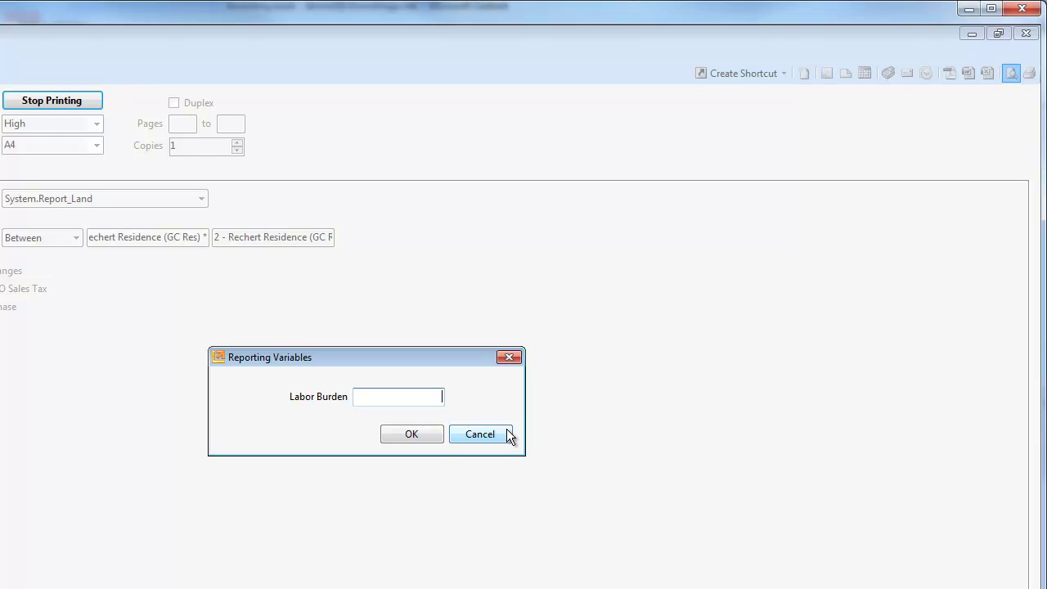
{"action": "type", "text": "35"}
{"action": "key", "text": "Return"}
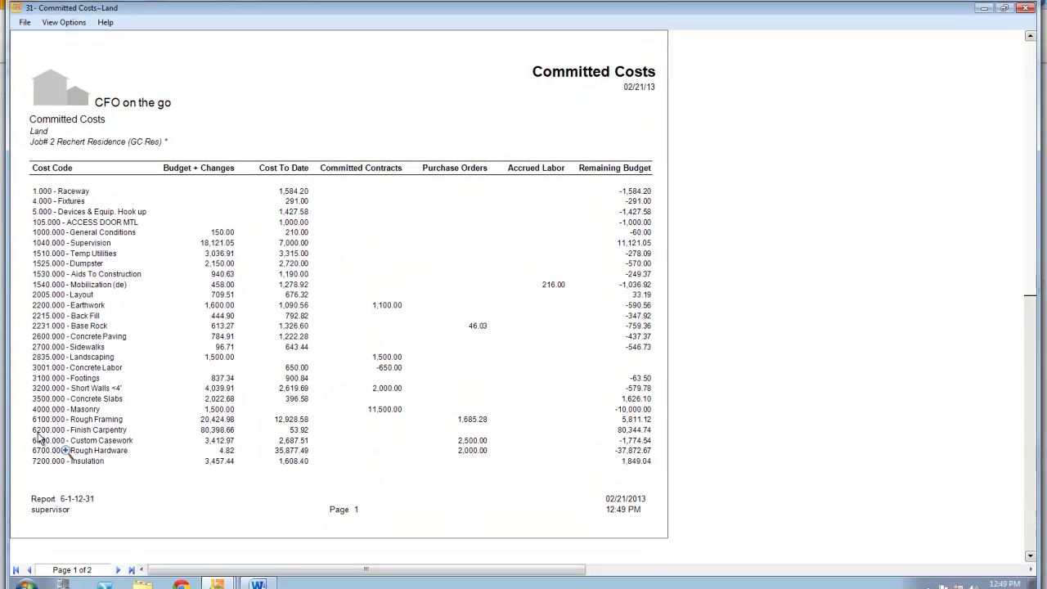
- Examine the Committed Costs report, drill into Rough Framing's cost to date in the Job Cost Journal, and close the journal
{"action": "scroll", "coordinate": [47, 442], "scroll_direction": "down", "scroll_amount": 1}
{"action": "scroll", "coordinate": [70, 398], "scroll_direction": "up", "scroll_amount": 1}
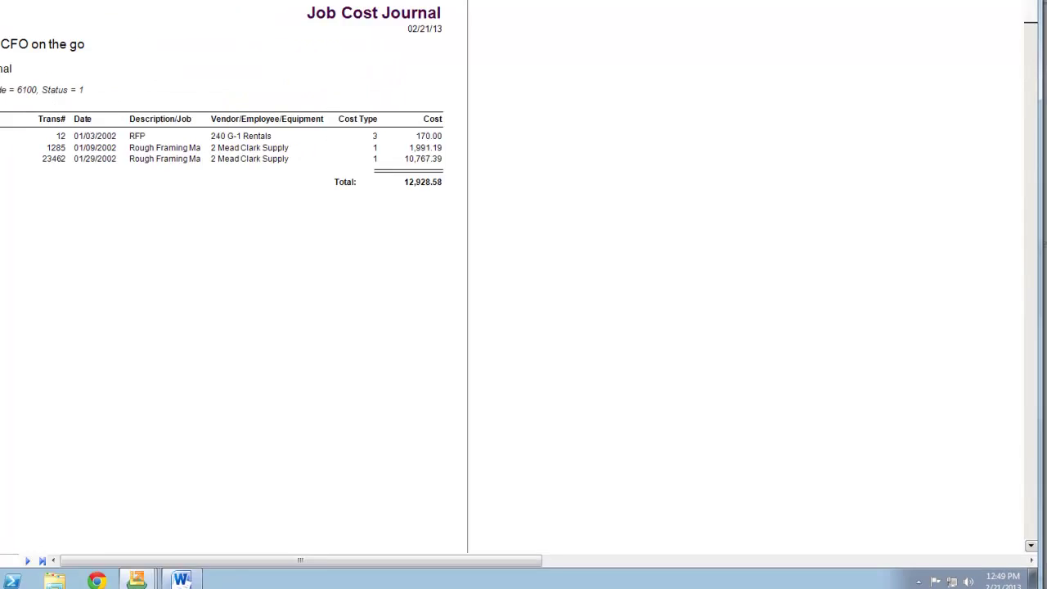
{"action": "left_click", "coordinate": [1025, 7]}
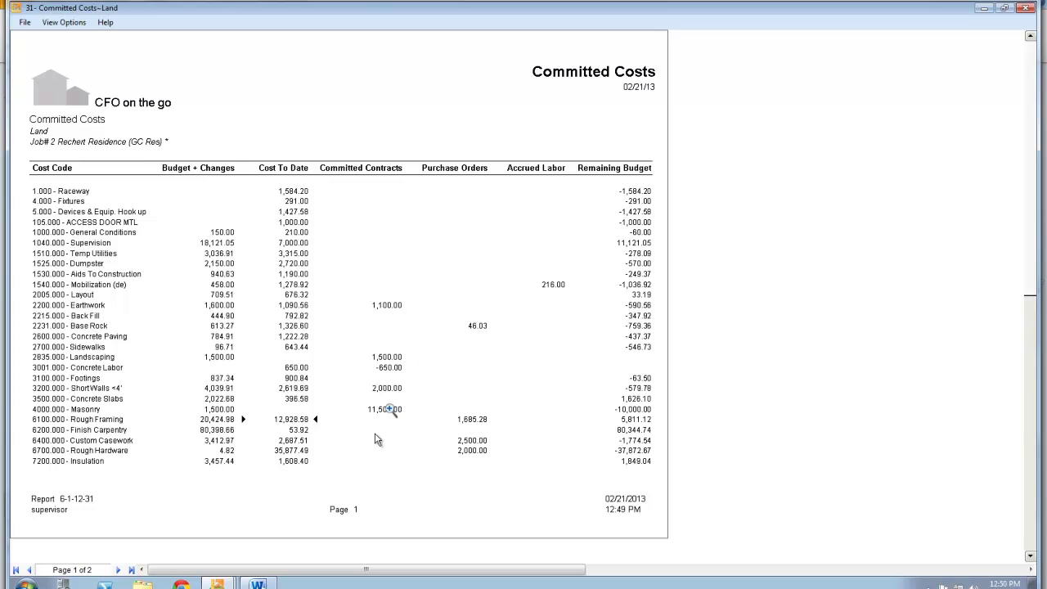
- Review the rest of the Committed Costs report, then close the report and its print criteria window
{"action": "scroll", "coordinate": [266, 441], "scroll_direction": "down", "scroll_amount": 3}
{"action": "scroll", "coordinate": [150, 354], "scroll_direction": "up", "scroll_amount": 3}
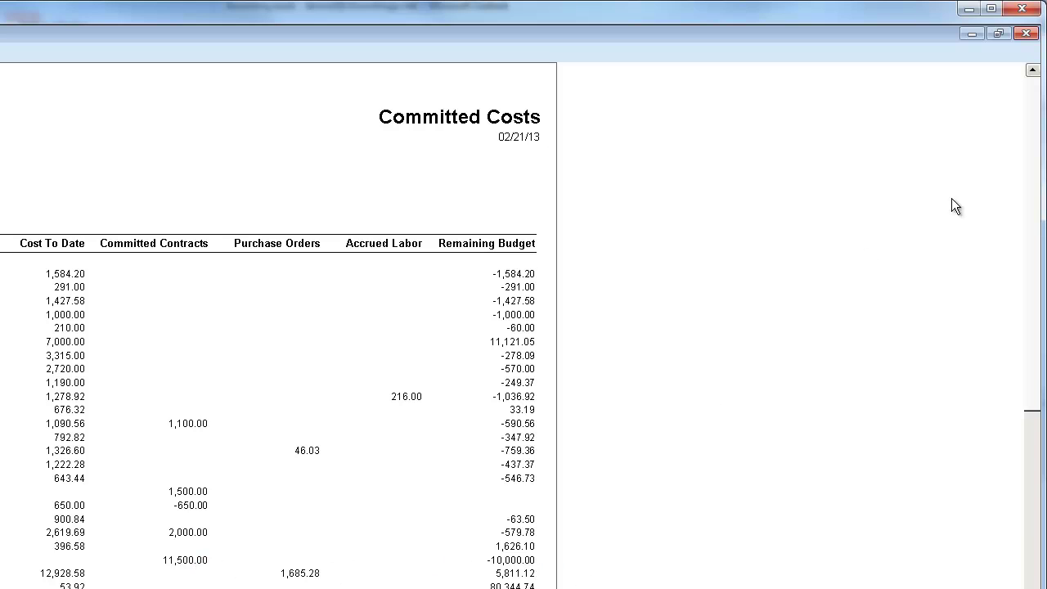
{"action": "left_click", "coordinate": [1025, 34]}
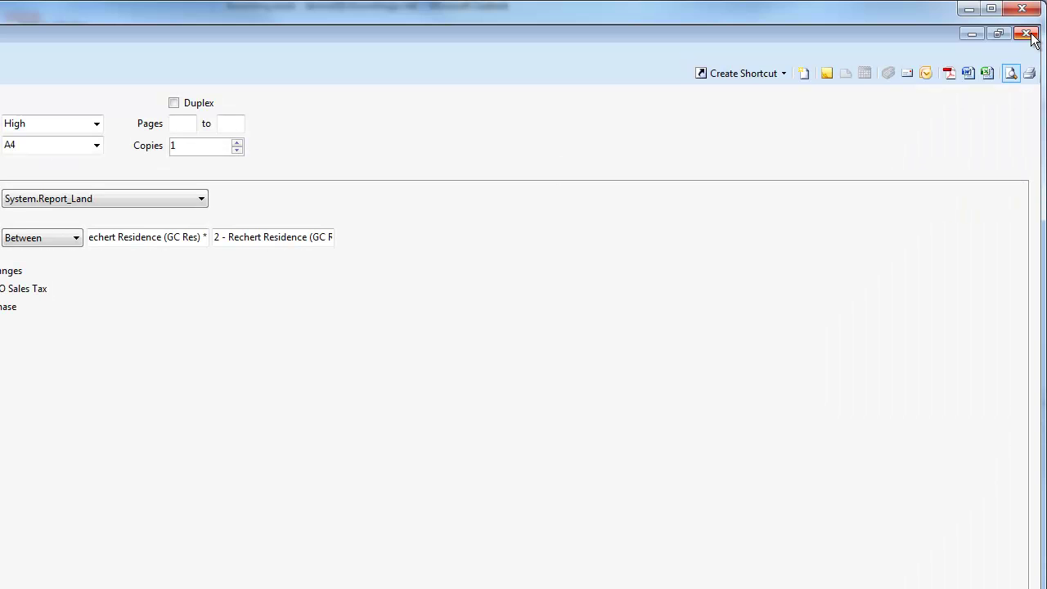
{"action": "left_click", "coordinate": [1027, 34]}
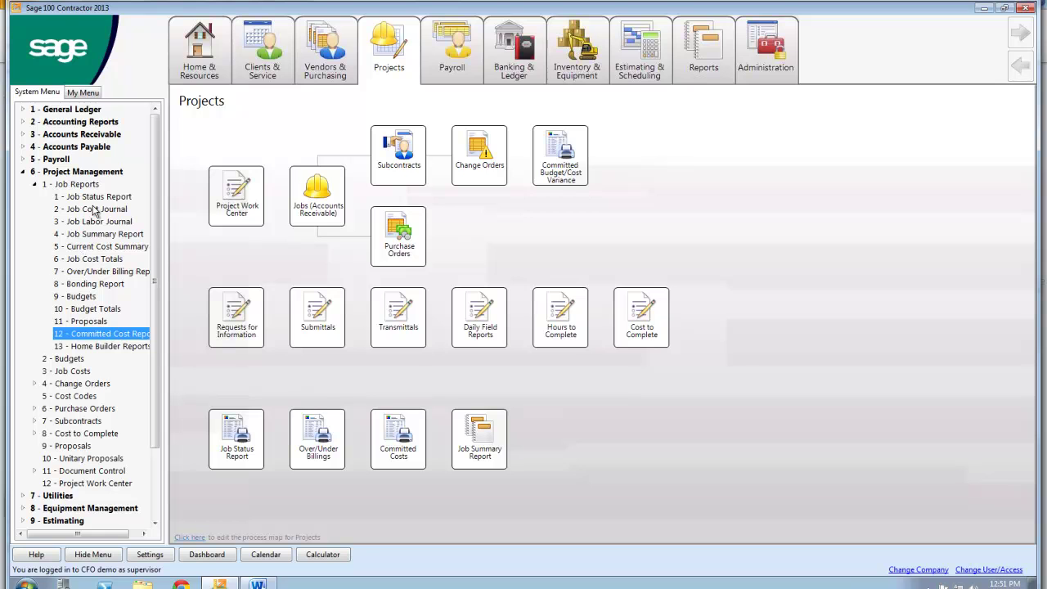
- Preview the Job Cost Summary~Long report for job 2 from the Job Summary Report options, and close the preview
{"action": "left_click", "coordinate": [92, 234]}
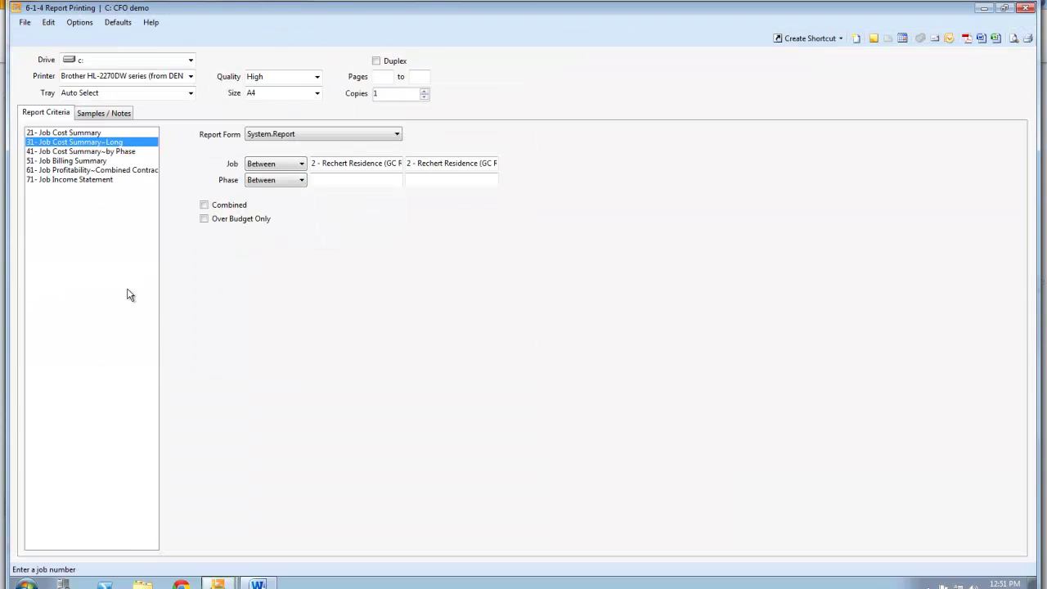
{"action": "left_click", "coordinate": [1012, 39]}
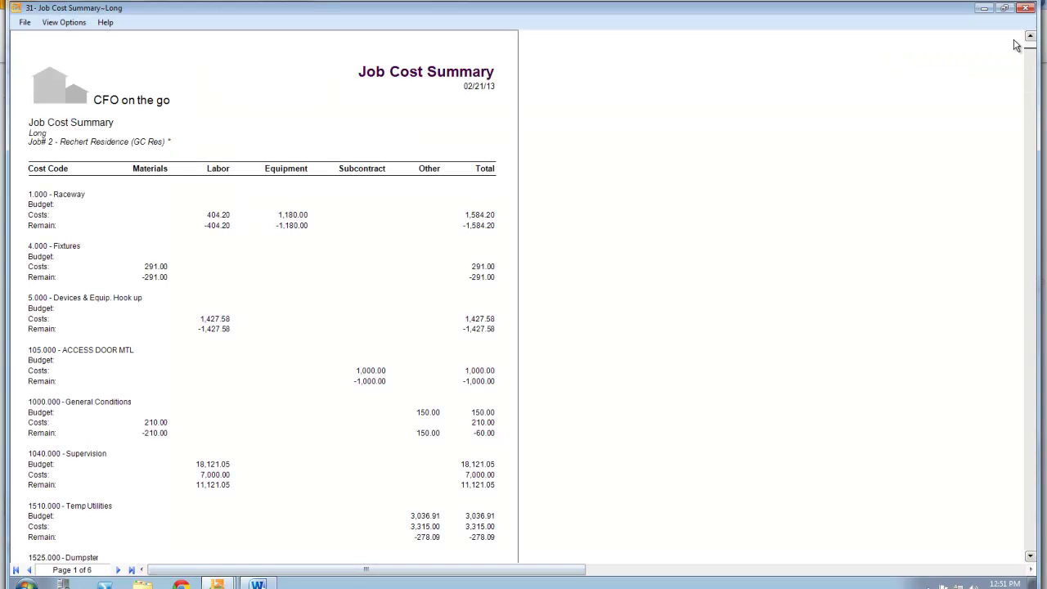
{"action": "left_click", "coordinate": [1024, 7]}
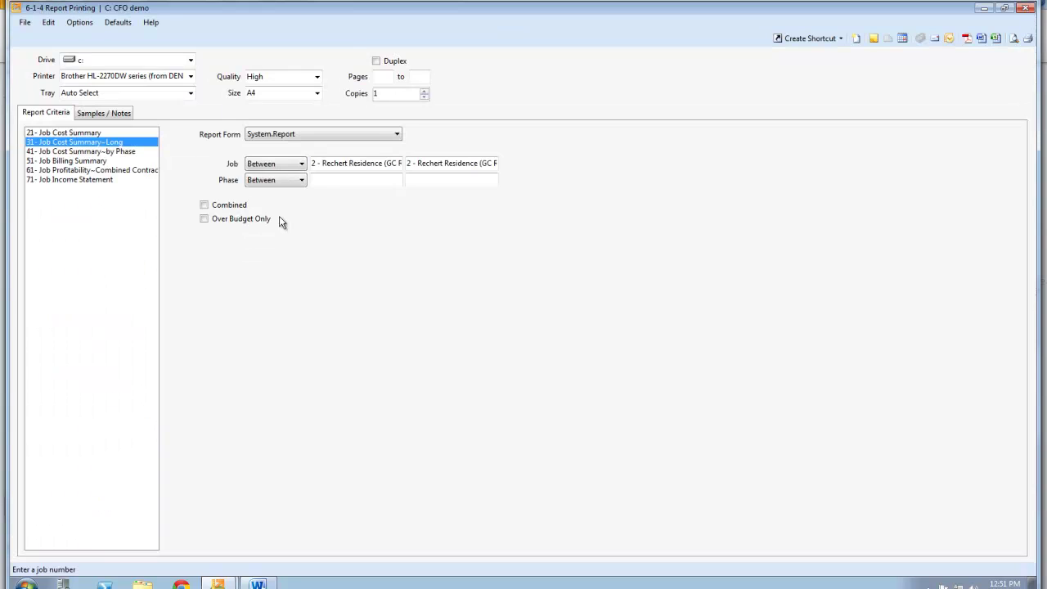
- Preview the combined contract and service Job Profitability report by job for periods 1 to 12, and close the preview
{"action": "left_click", "coordinate": [90, 169]}
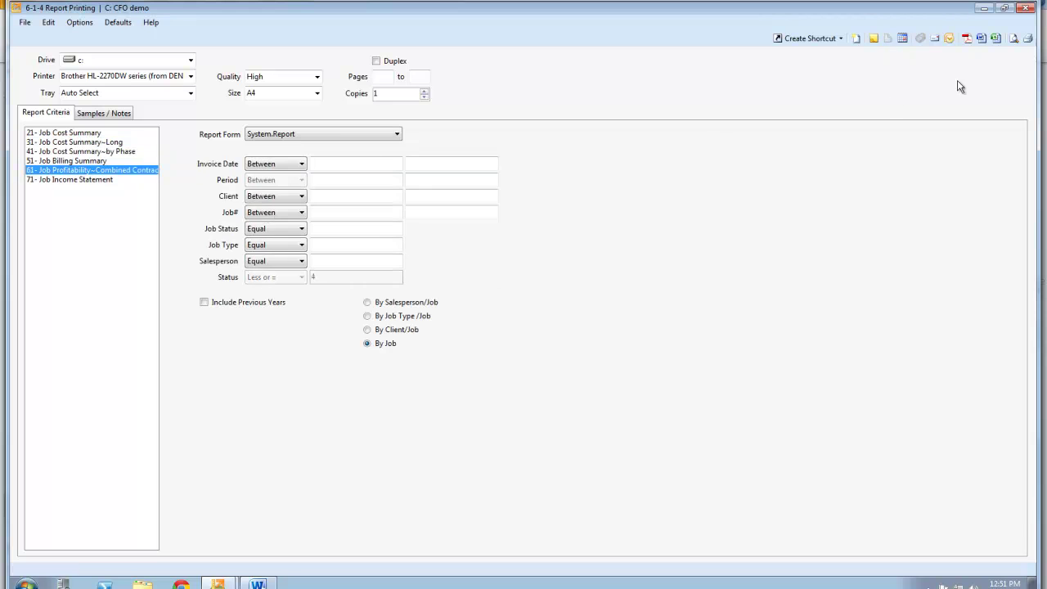
{"action": "left_click", "coordinate": [1013, 39]}
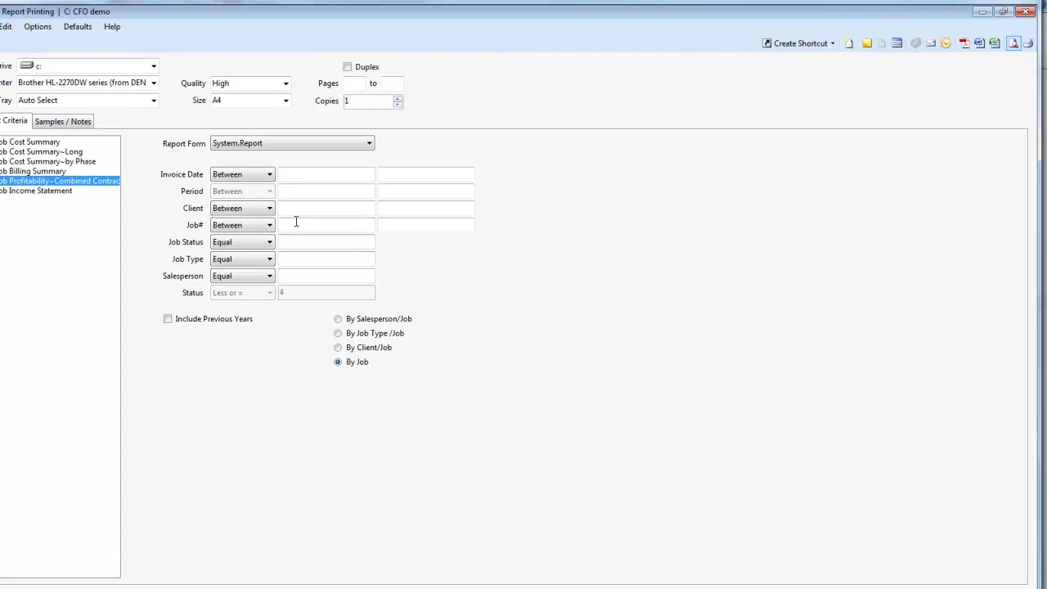
{"action": "left_click", "coordinate": [313, 192]}
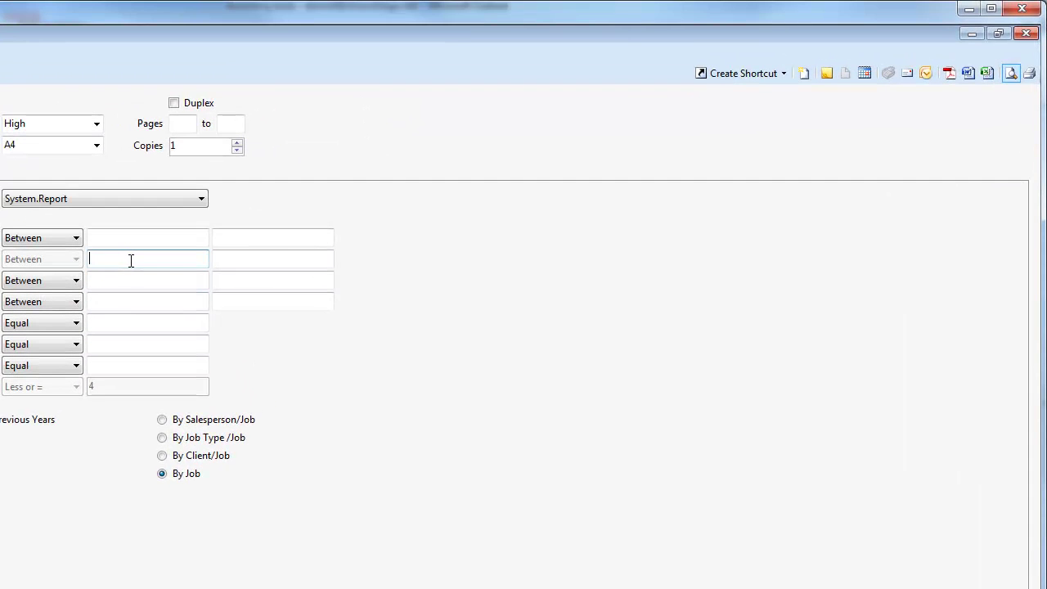
{"action": "type", "text": "1"}
{"action": "key", "text": "Tab"}
{"action": "type", "text": "12"}
{"action": "key", "text": "Tab"}
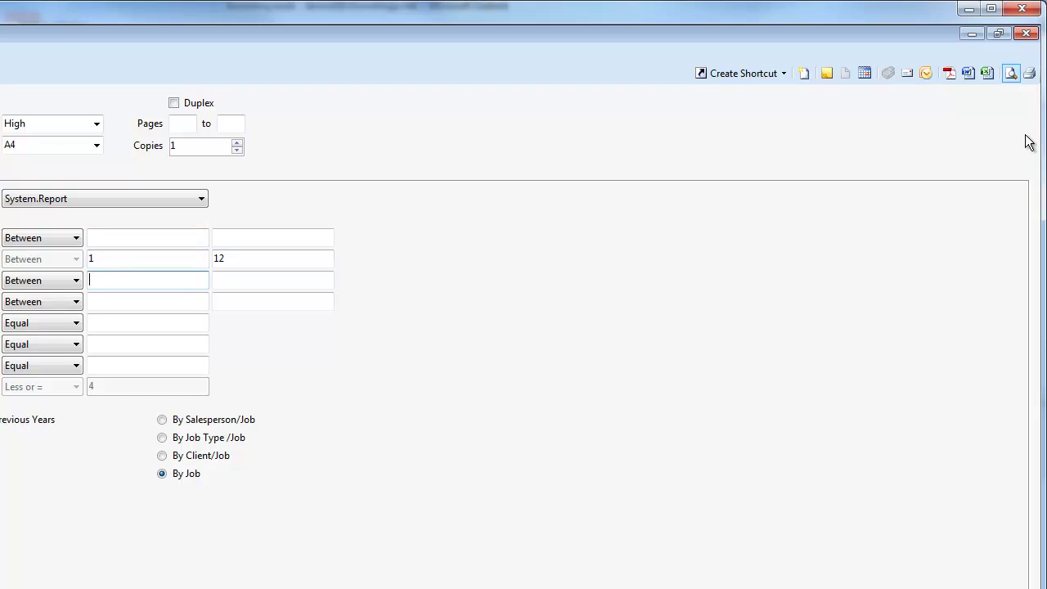
{"action": "left_click", "coordinate": [1010, 73]}
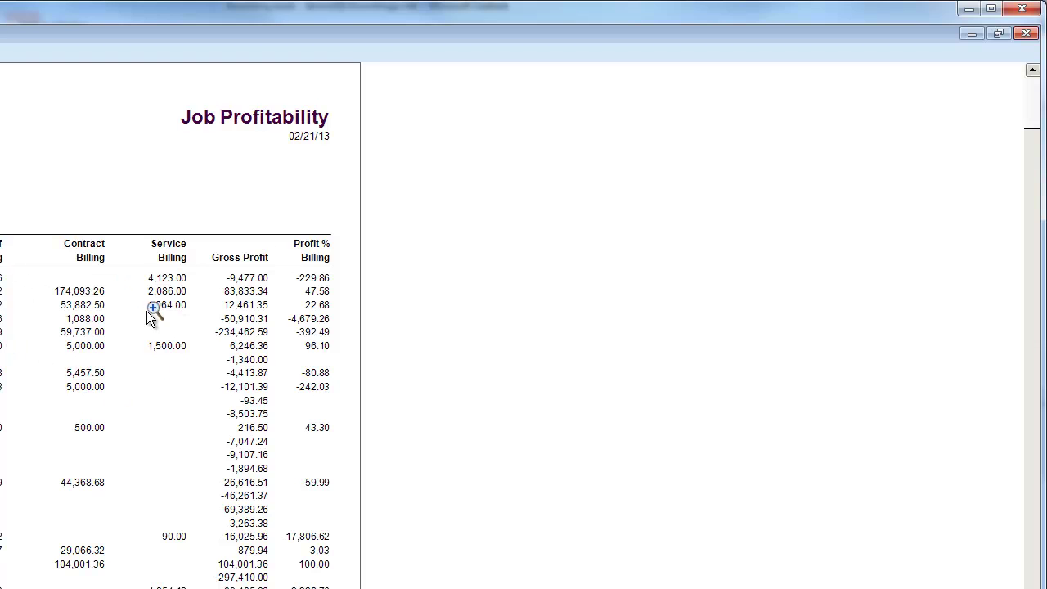
{"action": "left_click", "coordinate": [1027, 35]}
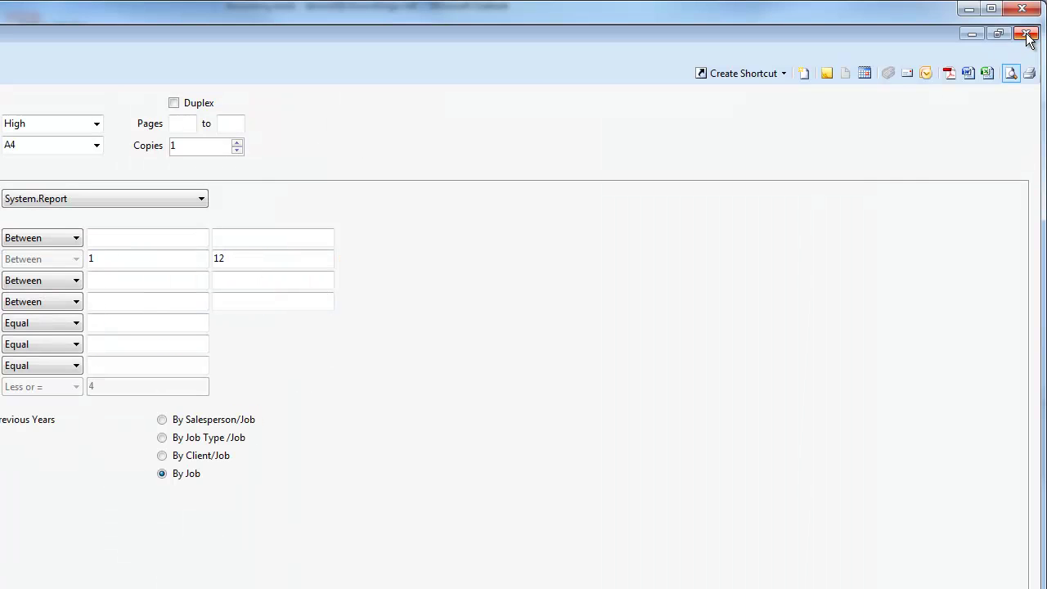
- Export the Job Profitability report to Excel and widen column A to fit the full job names
{"action": "left_click", "coordinate": [987, 74]}
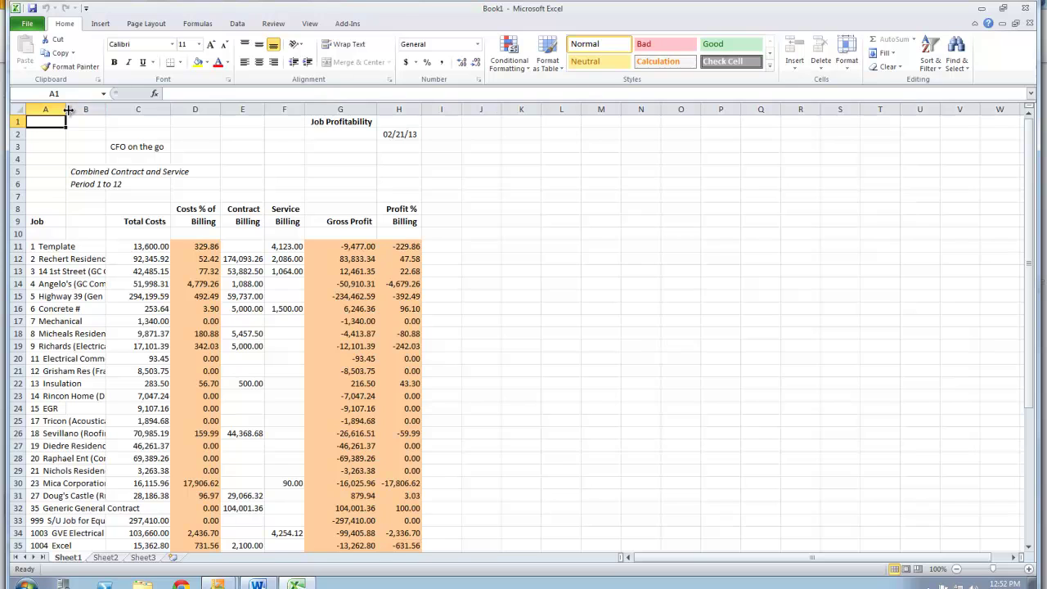
{"action": "left_click_drag", "start_coordinate": [69, 109], "coordinate": [145, 110]}
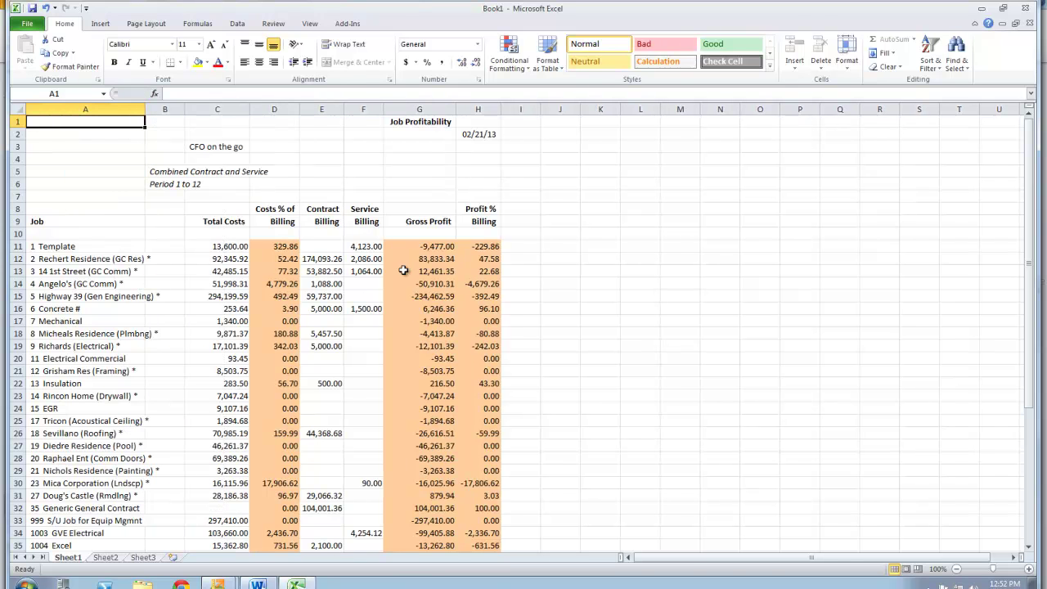
- Try to edit cell J11 beside the Template job's row in the exported Job Profitability sheet
{"action": "left_click", "coordinate": [564, 234]}
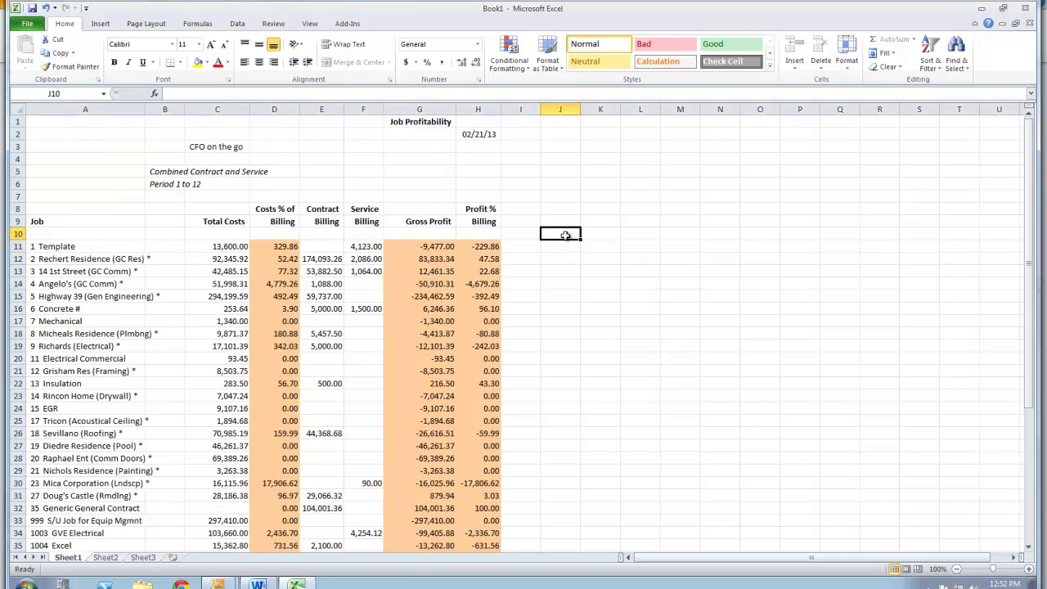
{"action": "left_click", "coordinate": [560, 249]}
{"action": "double_click", "coordinate": [560, 249]}
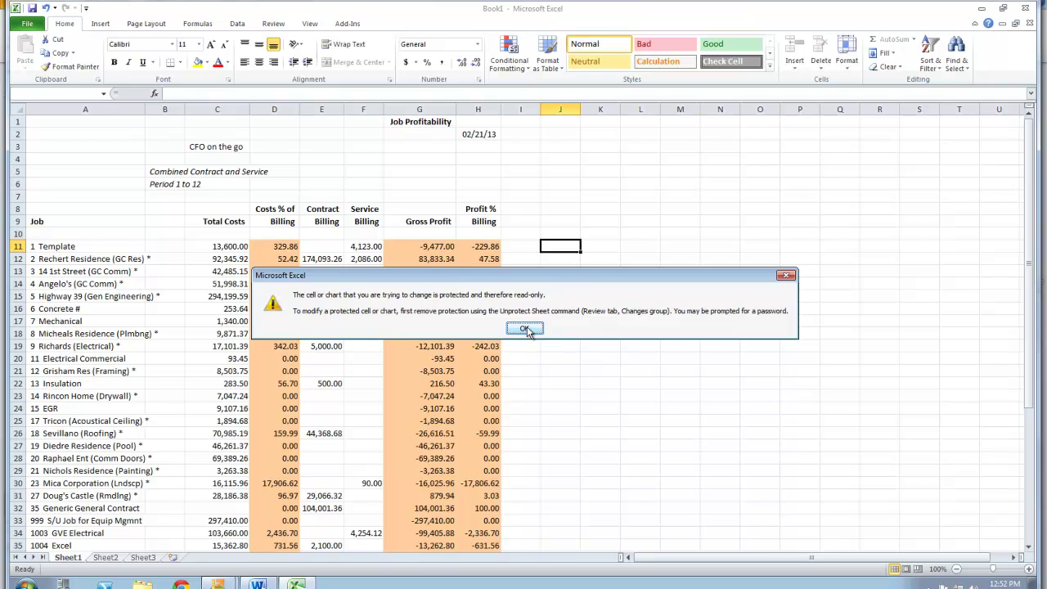
{"action": "left_click", "coordinate": [525, 329]}
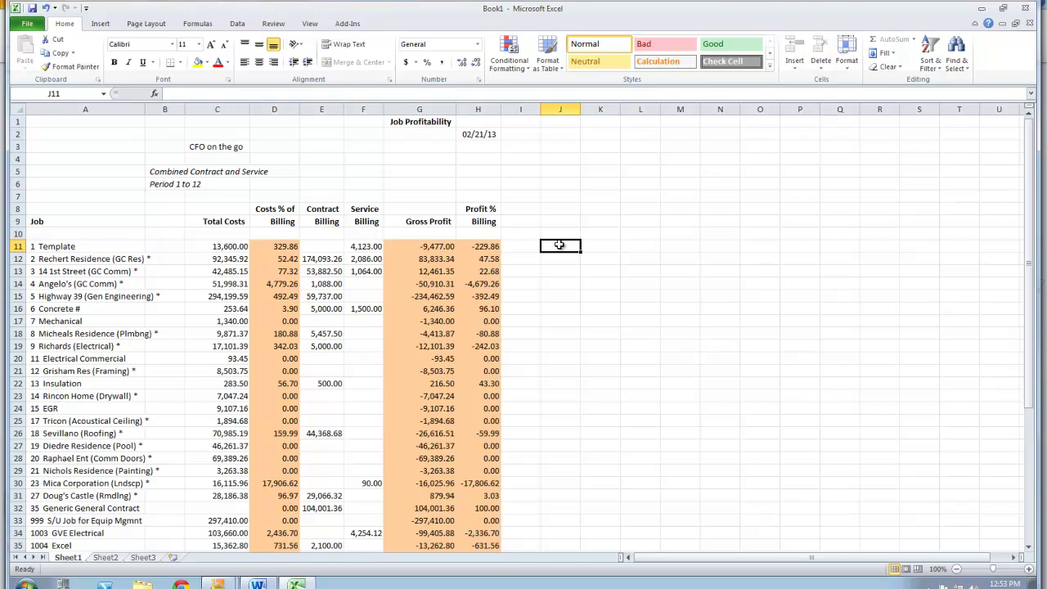
- Minimize the Excel workbook, return to Sage 100 Contractor and close the 6-1-4 Report Printing window
{"action": "left_click", "coordinate": [982, 8]}
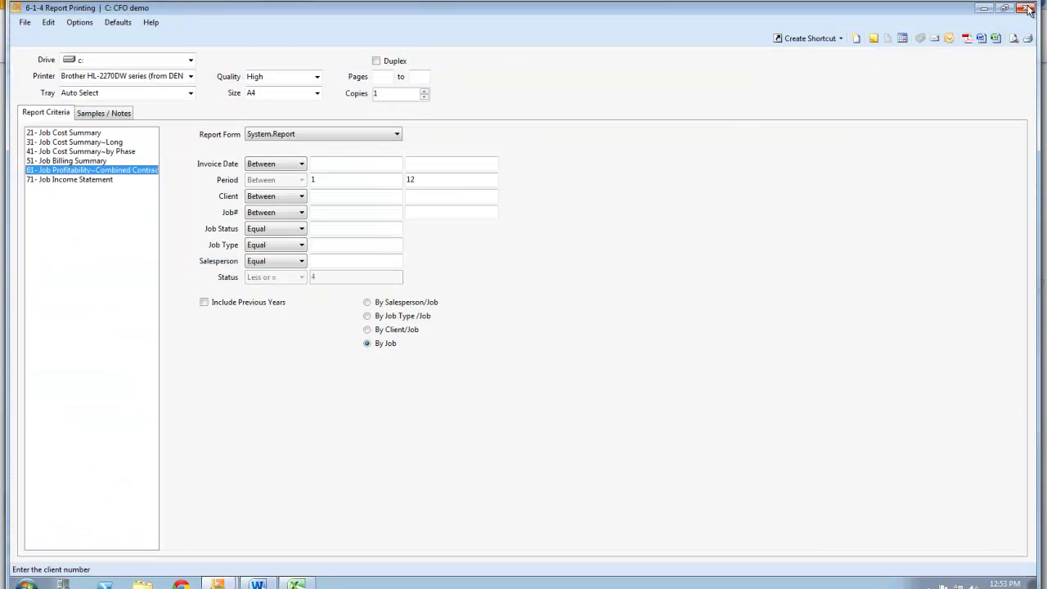
{"action": "left_click", "coordinate": [1026, 8]}
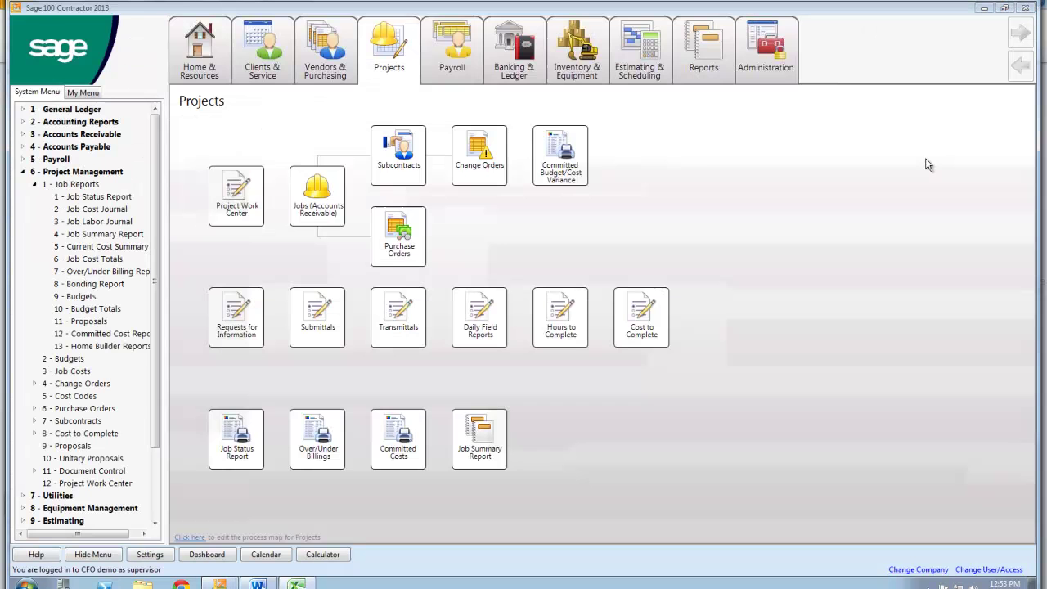
- Look through the Document Control entries under 6 - Project Management, and collapse the branch again
{"action": "left_click", "coordinate": [22, 172]}
{"action": "left_click", "coordinate": [23, 222]}
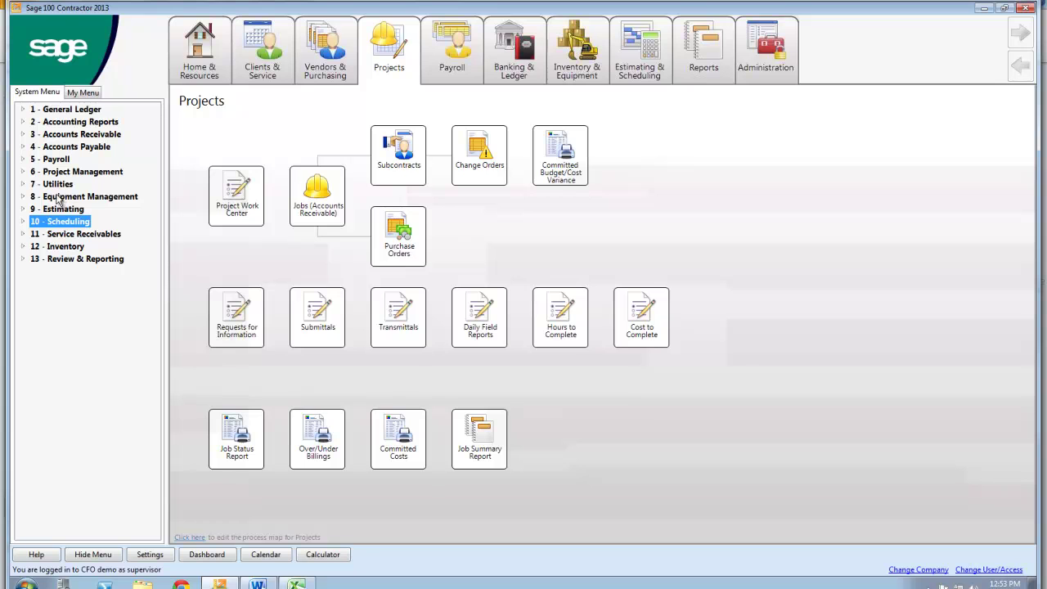
{"action": "left_click", "coordinate": [27, 173]}
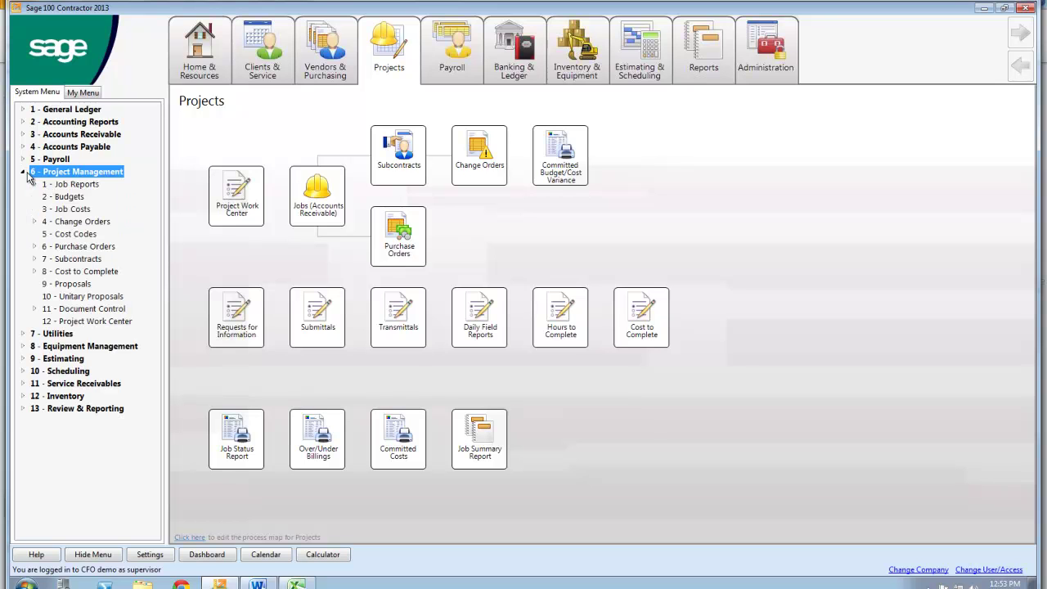
{"action": "left_click", "coordinate": [73, 310]}
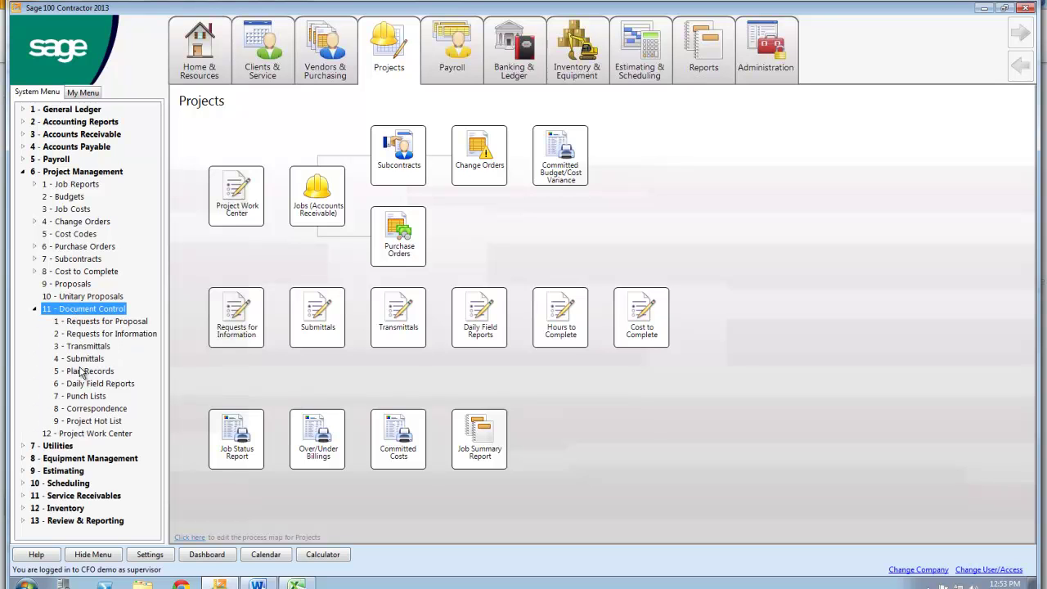
{"action": "left_click", "coordinate": [34, 309]}
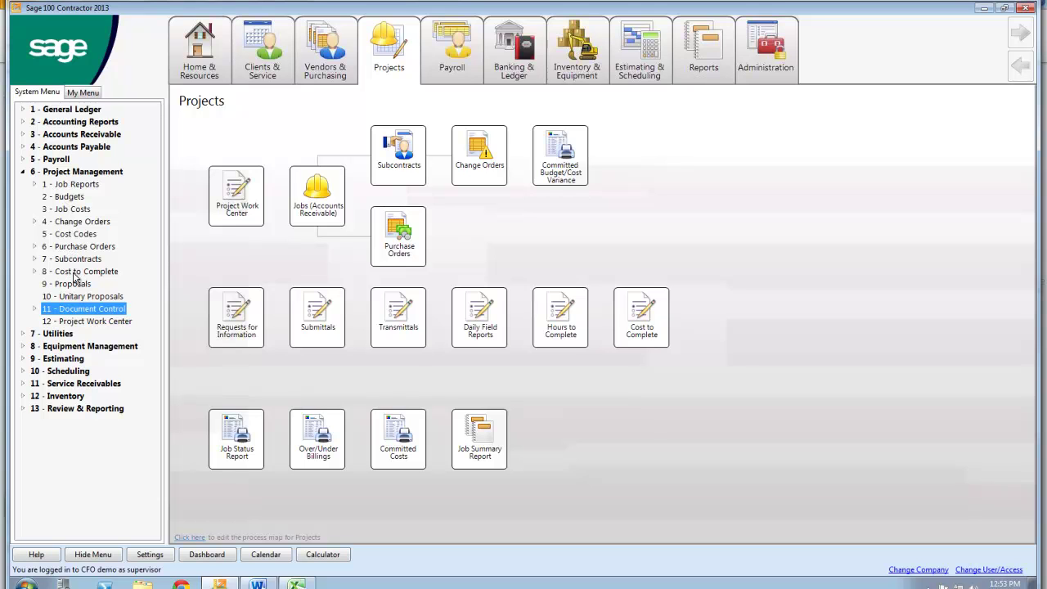
{"action": "left_click", "coordinate": [23, 171]}
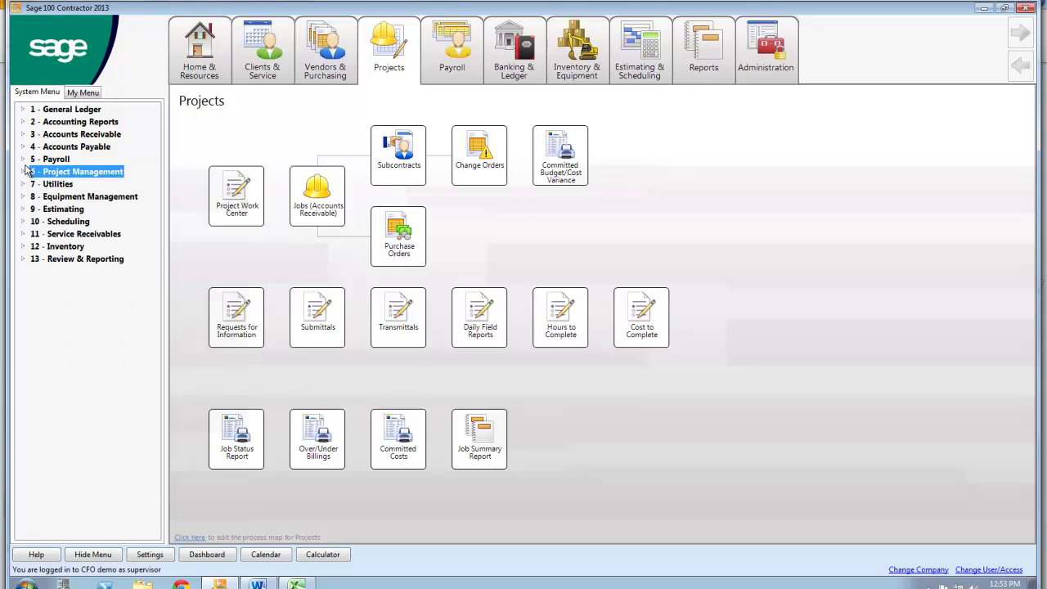
- Look through the billing and receivables entries under 3 - Accounts Receivable, and collapse the branch again
{"action": "left_click", "coordinate": [67, 147]}
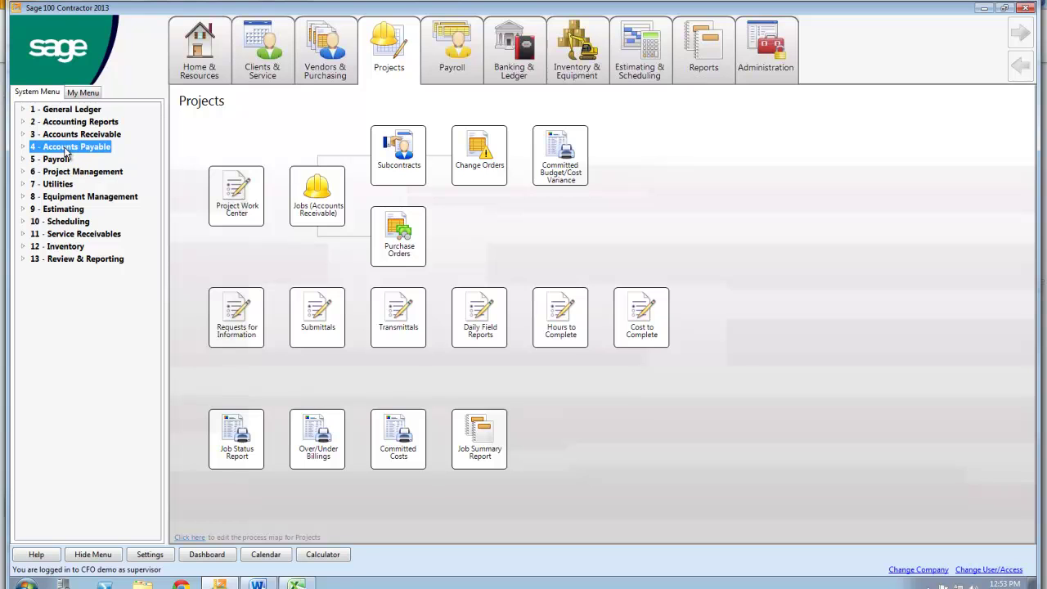
{"action": "left_click", "coordinate": [66, 136]}
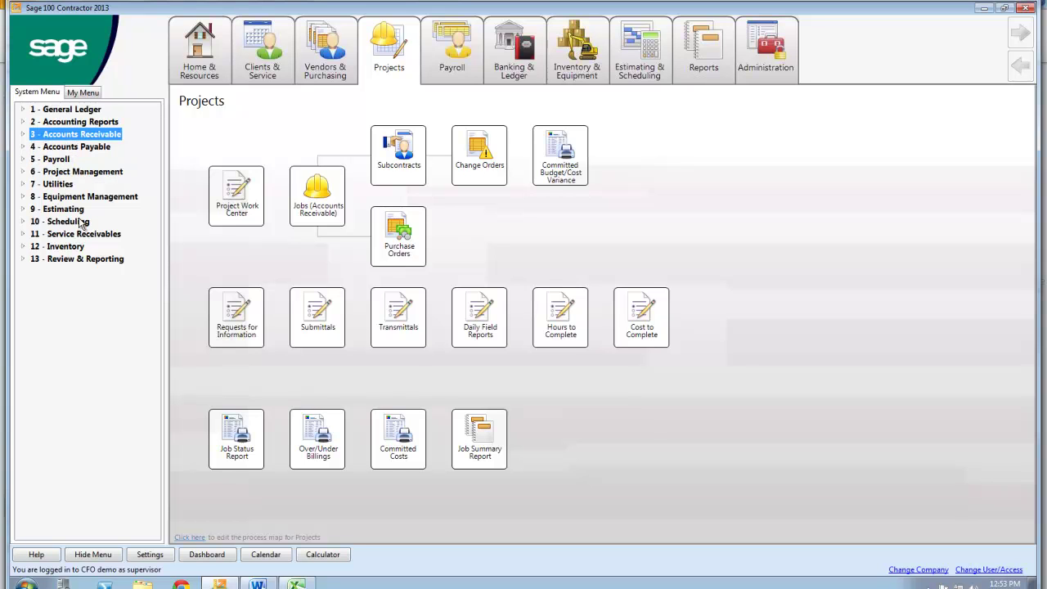
{"action": "left_click", "coordinate": [24, 134]}
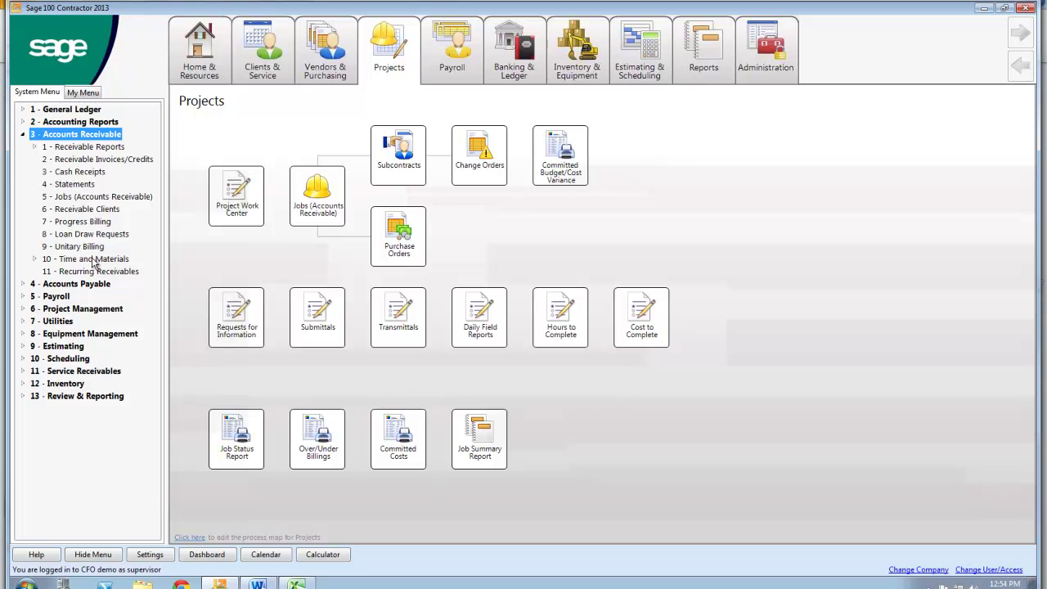
{"action": "left_click", "coordinate": [23, 134]}
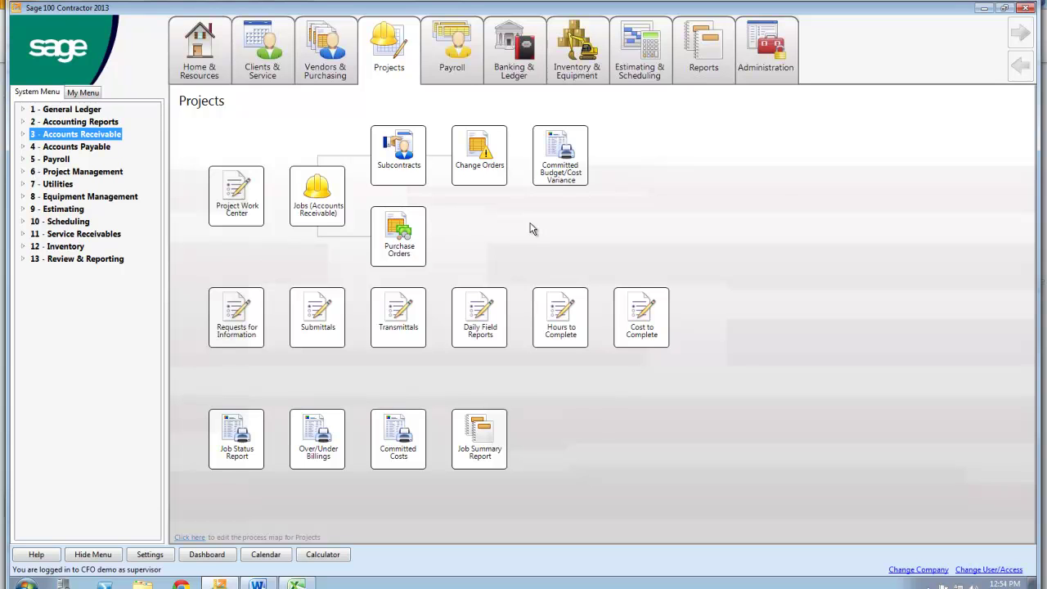
- Open Search Reports and search the available reports for "job cost"
{"action": "left_click", "coordinate": [706, 57]}
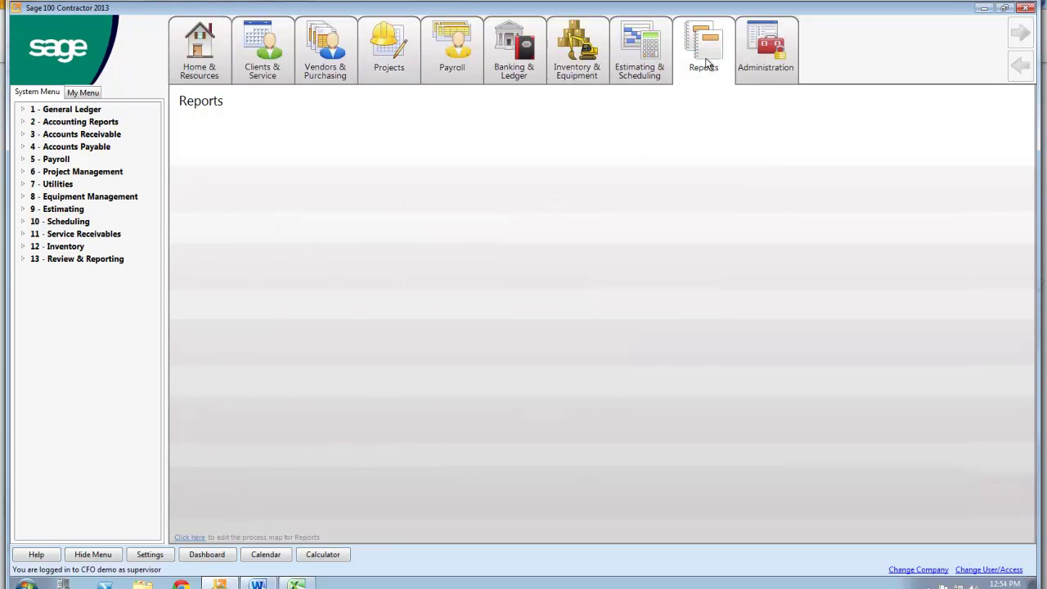
{"action": "mouse_move", "coordinate": [703, 57]}
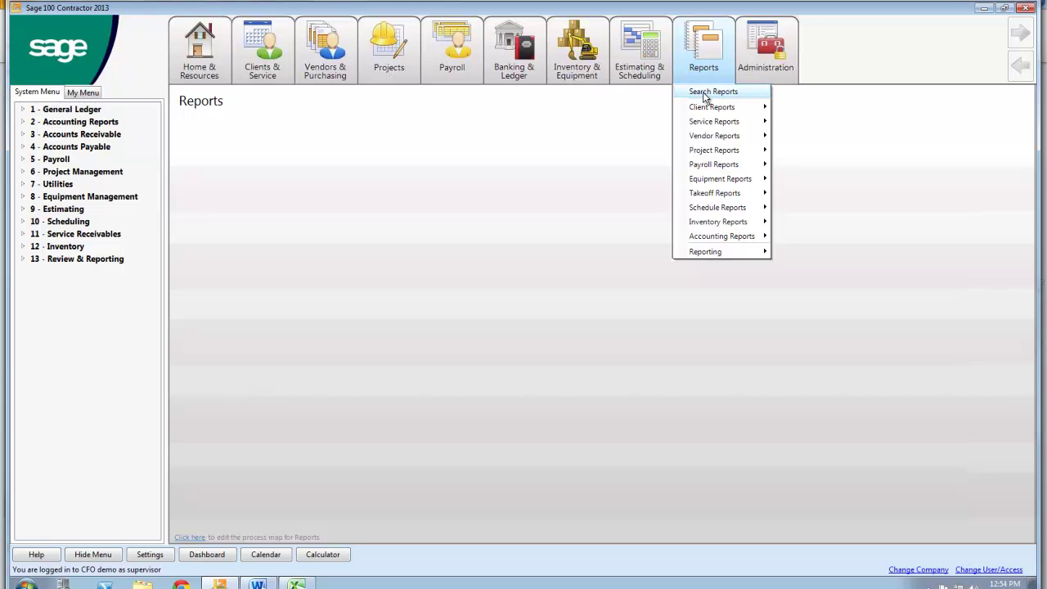
{"action": "left_click", "coordinate": [709, 93]}
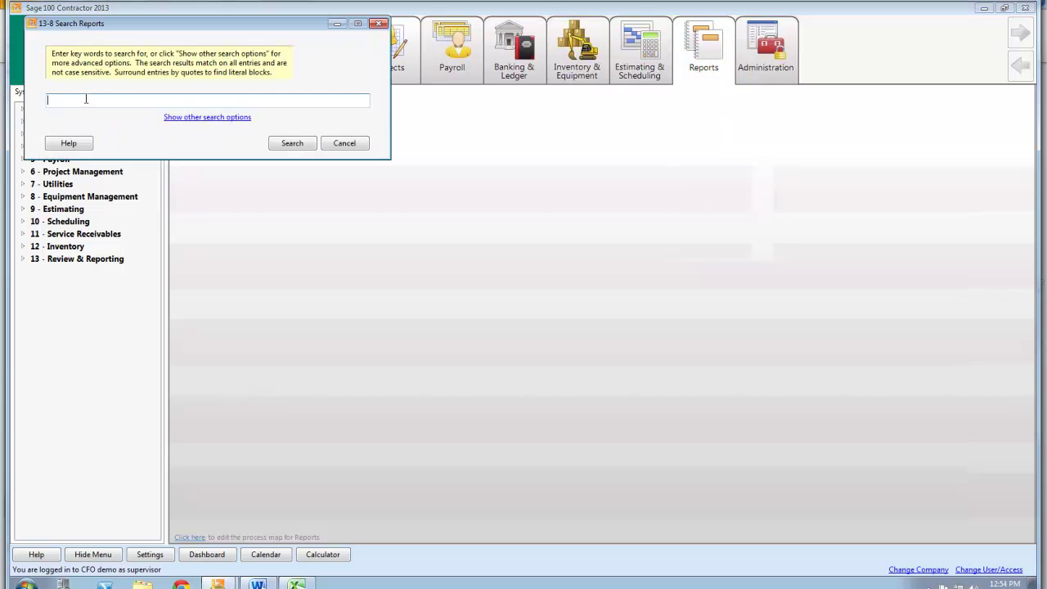
{"action": "type", "text": "job cost"}
{"action": "left_click", "coordinate": [291, 143]}
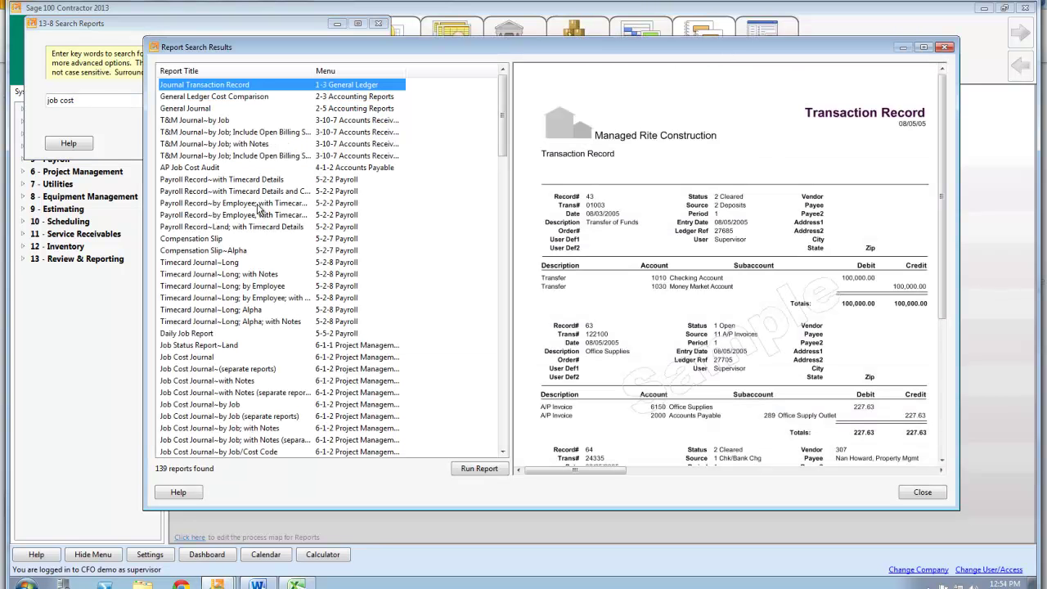
- View the sample previews of the Job Cost Journal by Job/Cost Code with notes and by Job/Phase/Cost Code
{"action": "scroll", "coordinate": [258, 208], "scroll_direction": "down", "scroll_amount": 5}
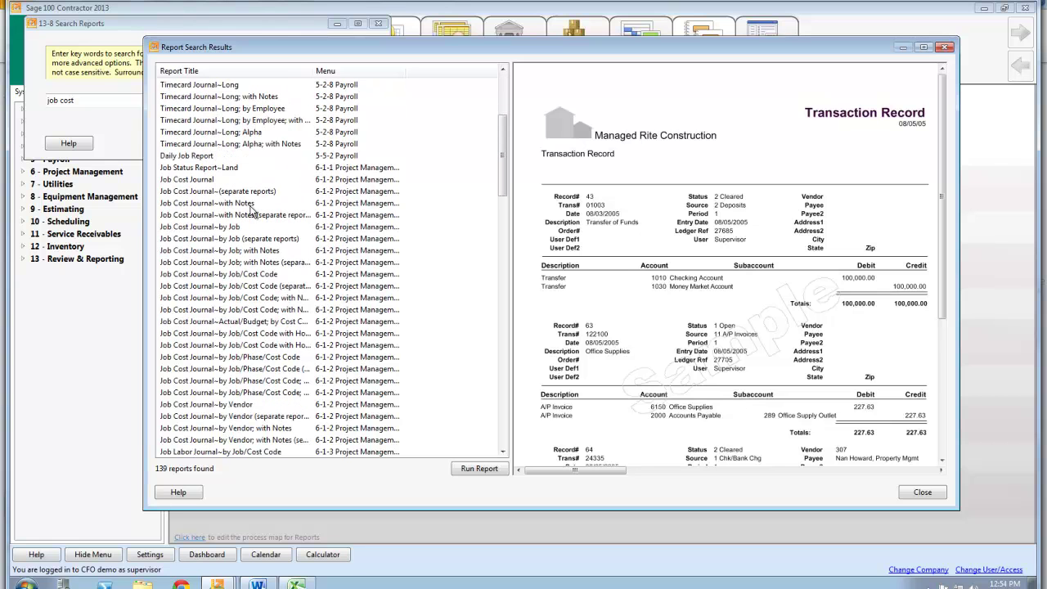
{"action": "left_click", "coordinate": [206, 310]}
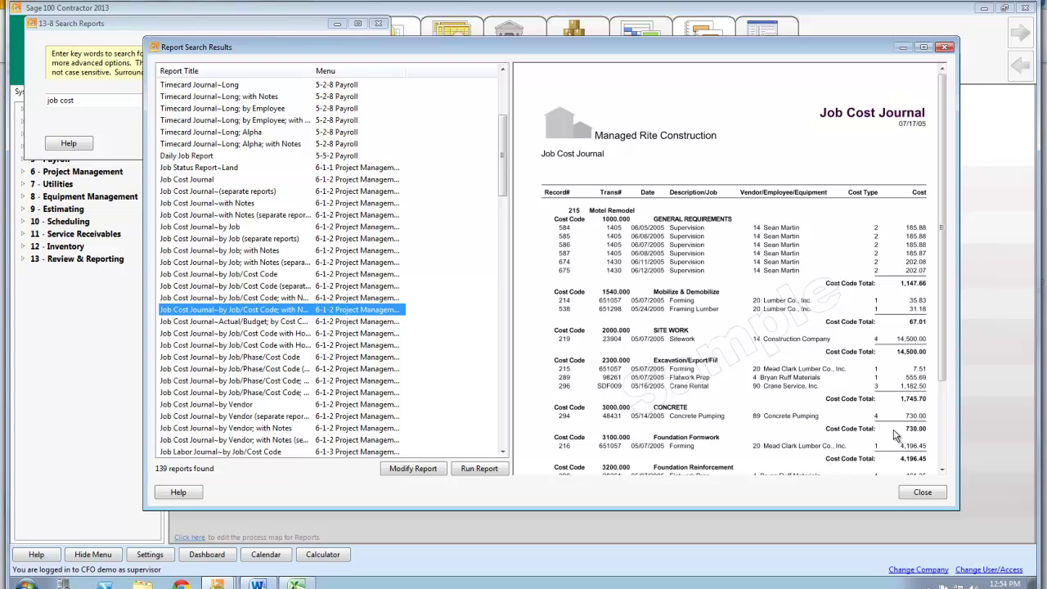
{"action": "left_click", "coordinate": [233, 357]}
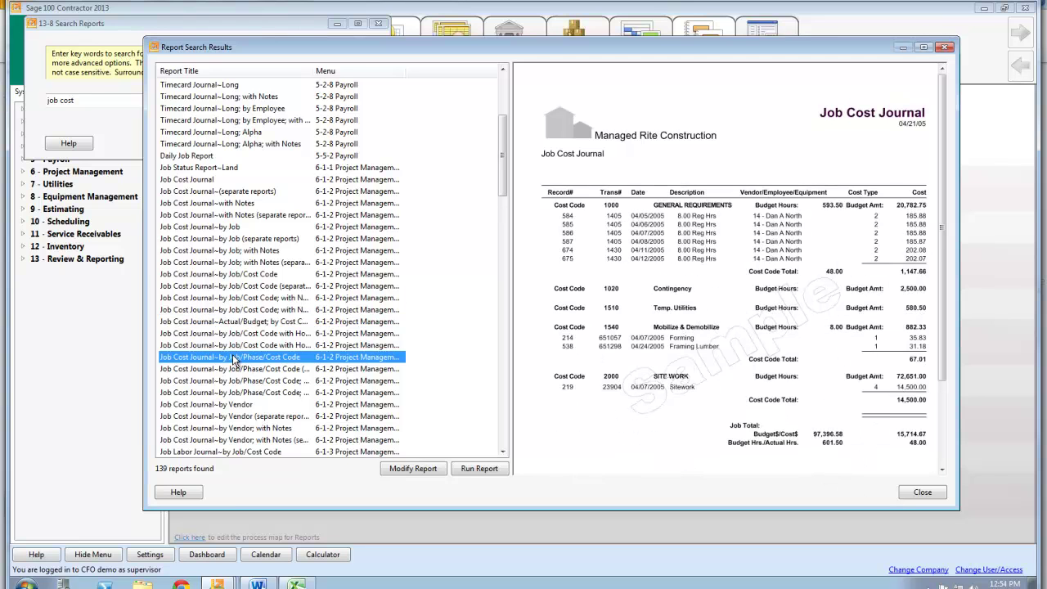
- View the sample preview of the Job Labor Journal by Job/Cost Code, and close the report search
{"action": "scroll", "coordinate": [356, 336], "scroll_direction": "down", "scroll_amount": 1}
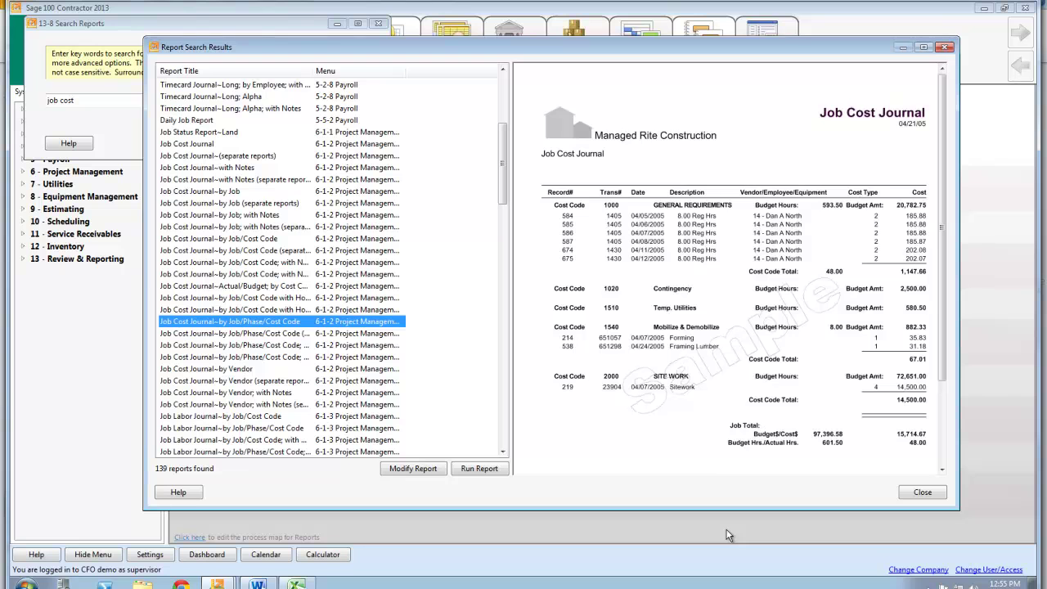
{"action": "left_click", "coordinate": [252, 417]}
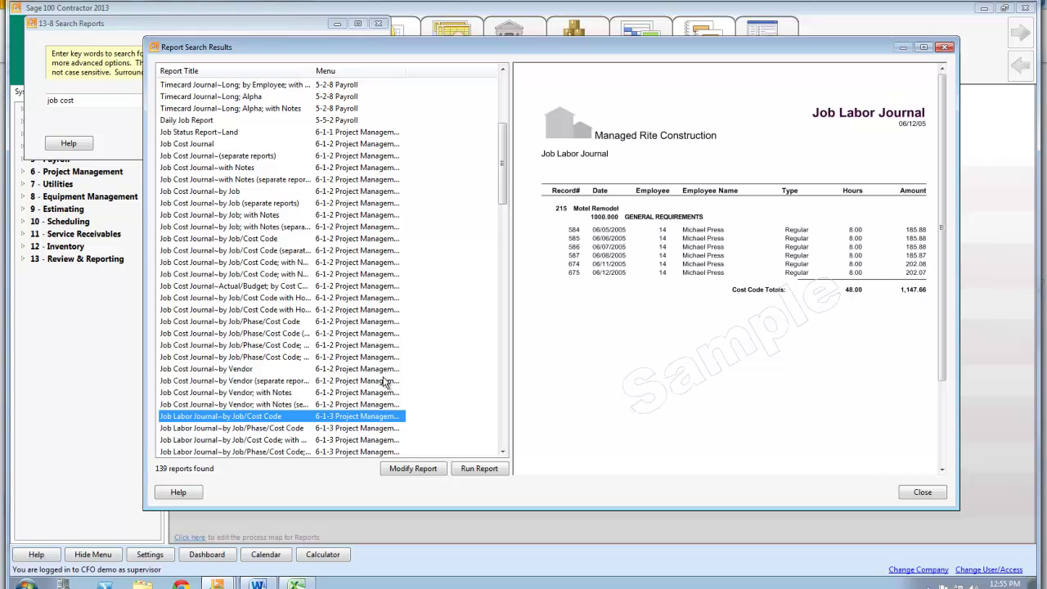
{"action": "left_click", "coordinate": [923, 492]}
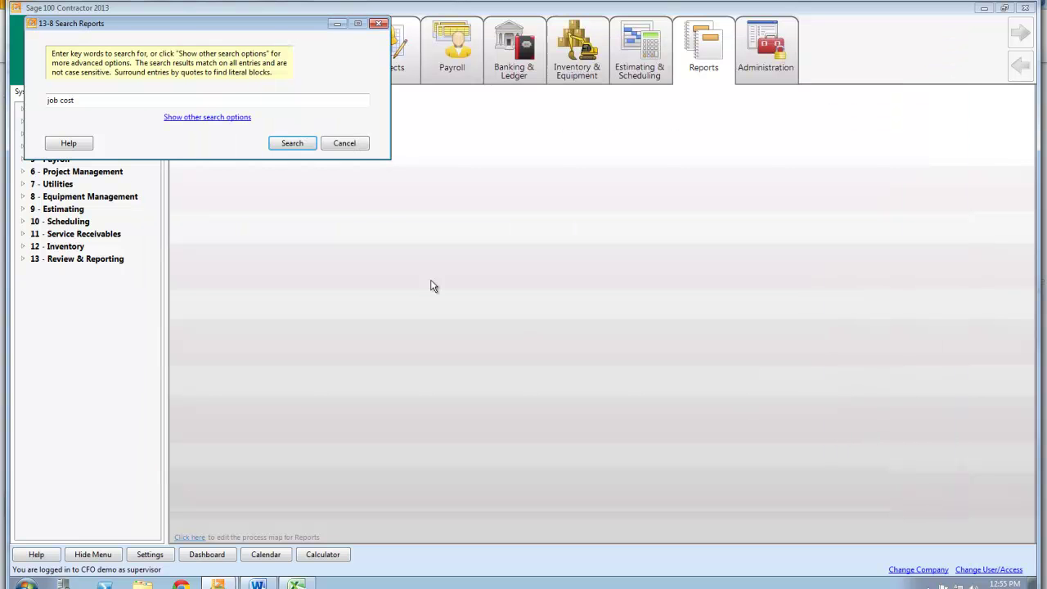
{"action": "left_click", "coordinate": [344, 144]}
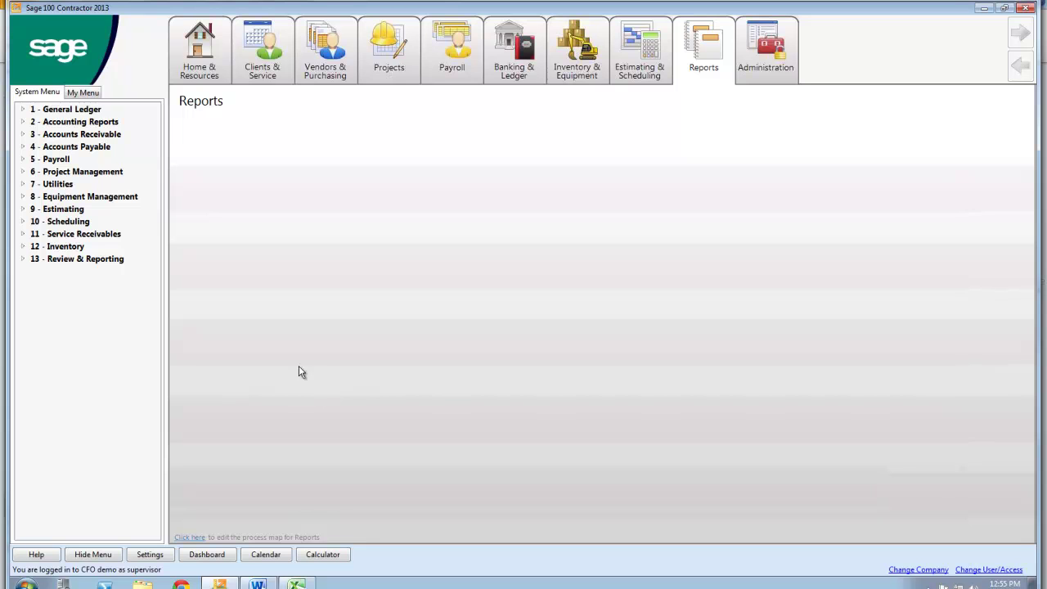
- Start a new record in 3-6 Receivable Clients with client name "Hoa 100" and short name "Hoa"
{"action": "left_click", "coordinate": [24, 135]}
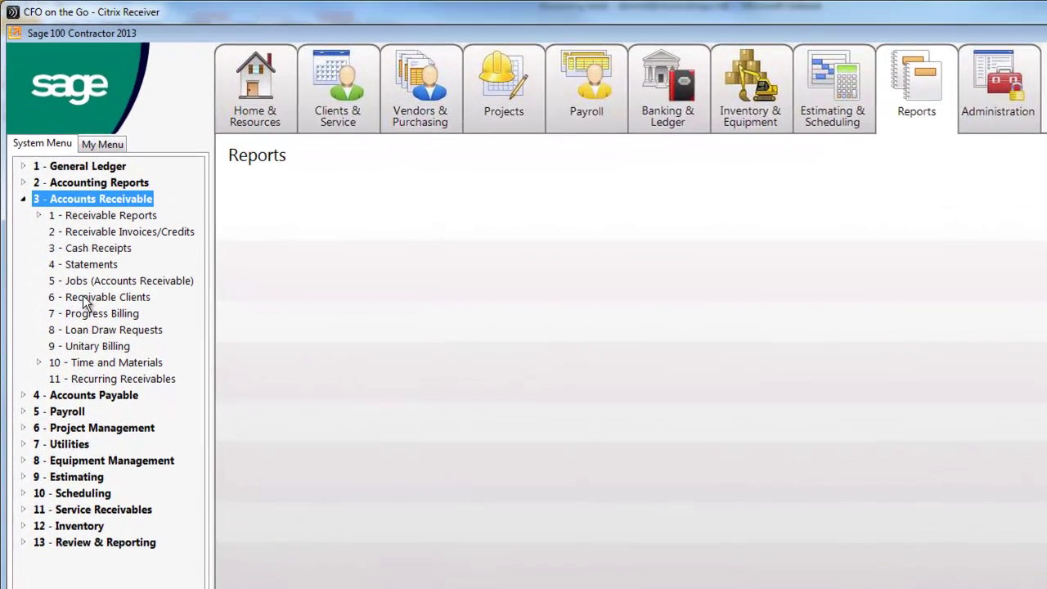
{"action": "left_click", "coordinate": [84, 297]}
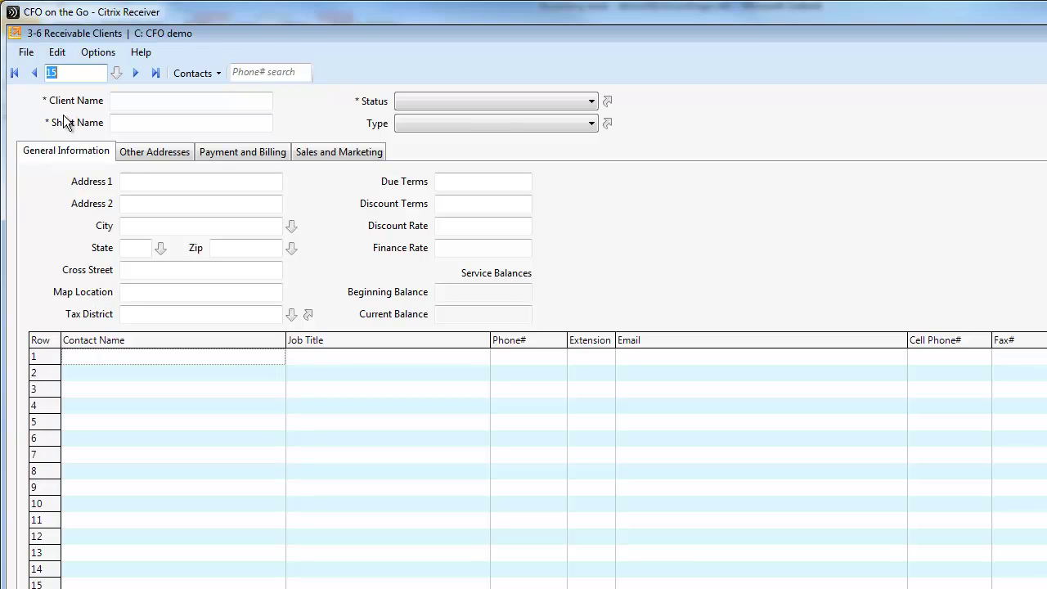
{"action": "left_click", "coordinate": [126, 103]}
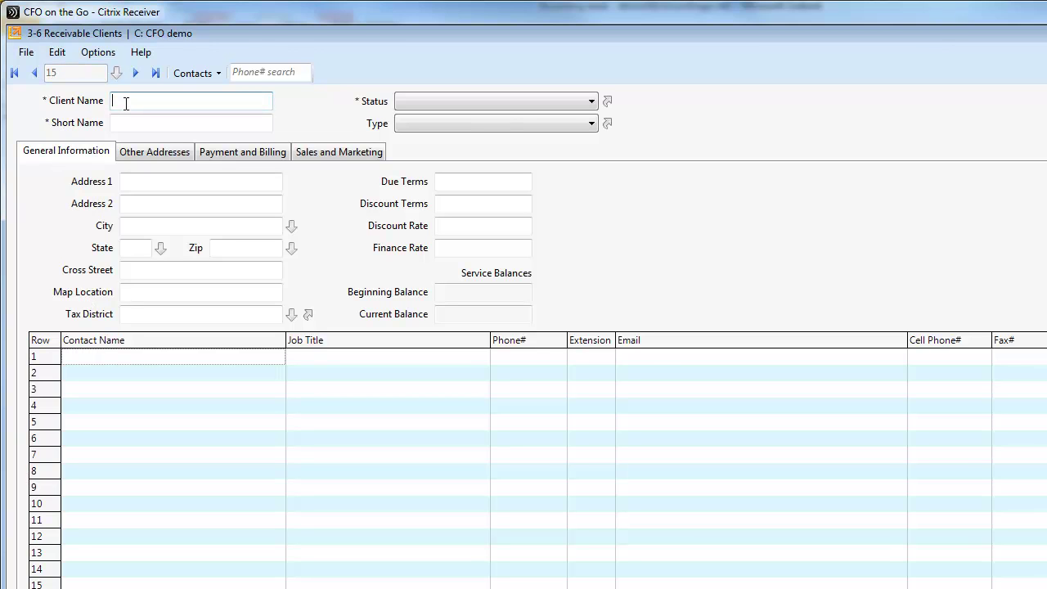
{"action": "type", "text": "Hos"}
{"action": "type", "text": " 100"}
{"action": "left_click", "coordinate": [129, 125]}
{"action": "type", "text": "Hoa"}
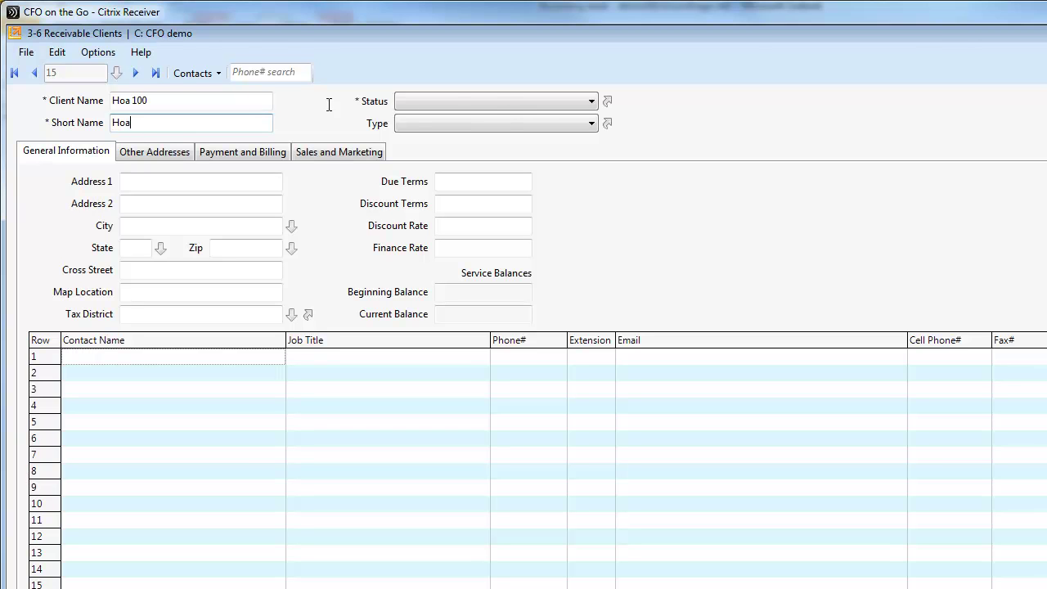
- Set the client's status to 1 - Current, and look through the status and type options
{"action": "left_click", "coordinate": [513, 99]}
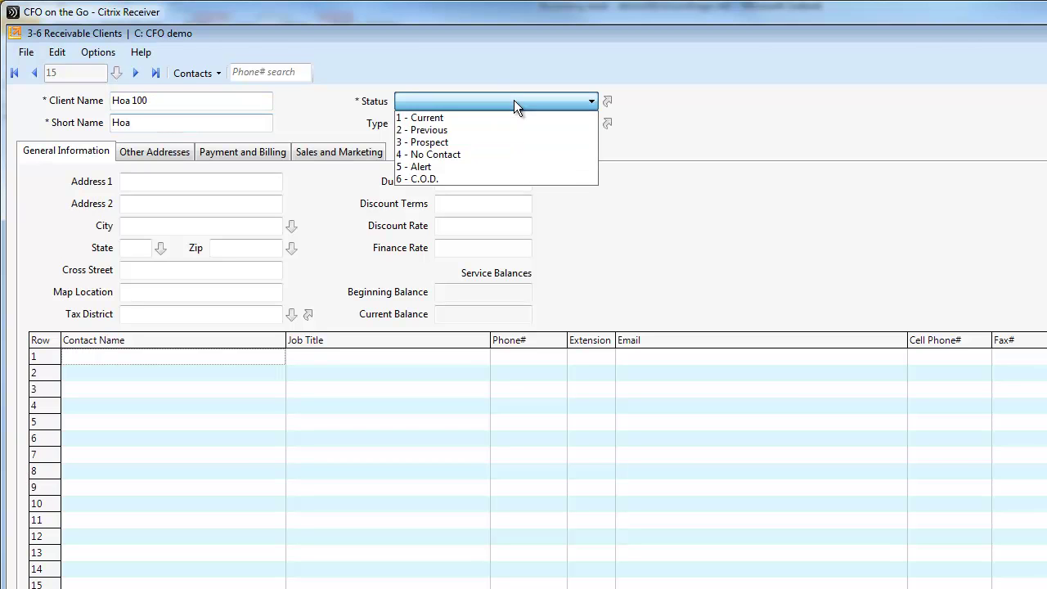
{"action": "left_click", "coordinate": [472, 119]}
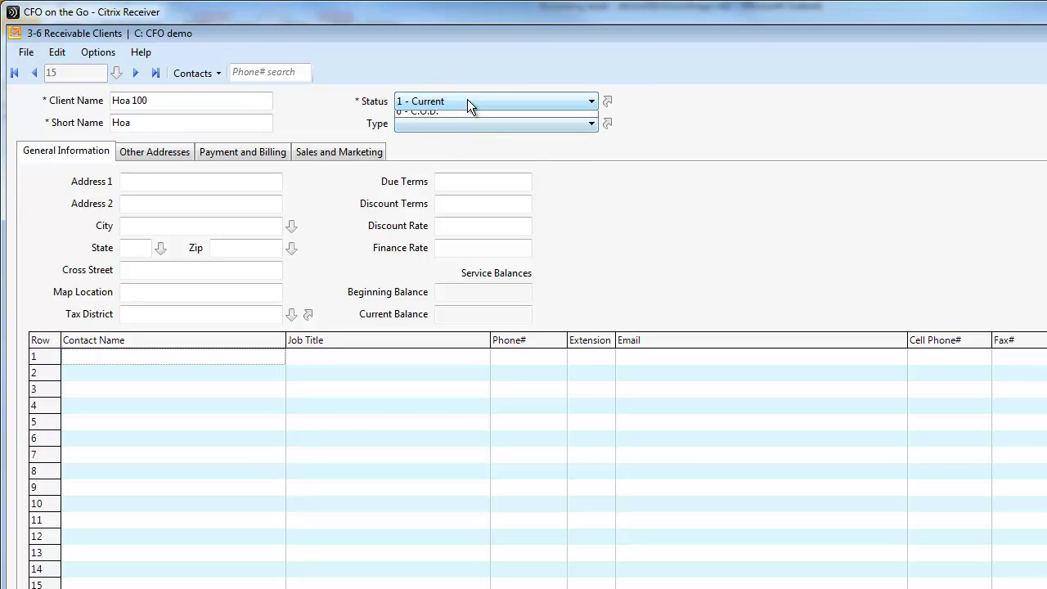
{"action": "left_click", "coordinate": [467, 102]}
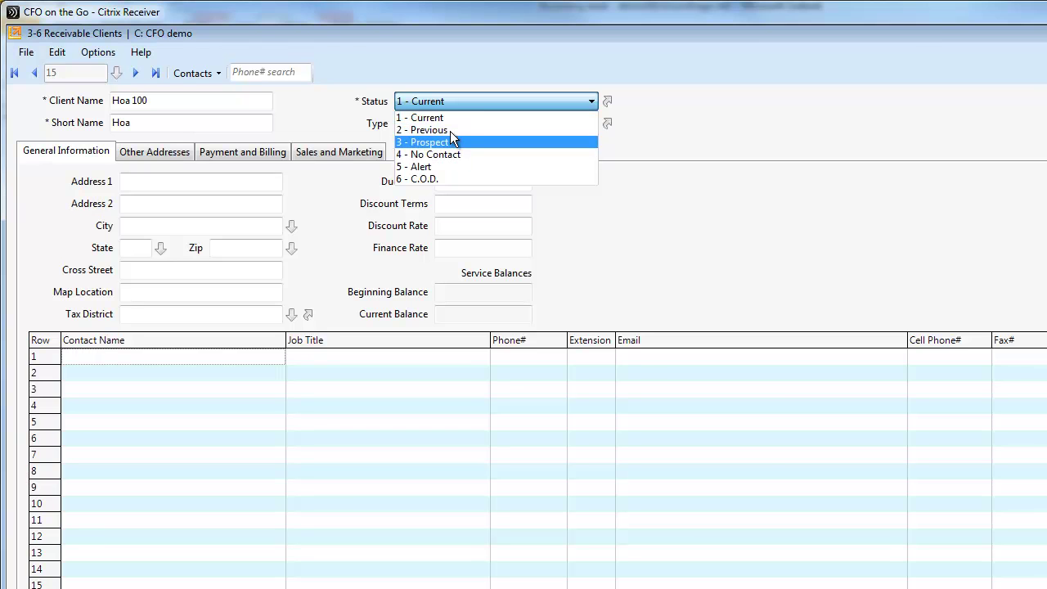
{"action": "left_click", "coordinate": [449, 101]}
{"action": "left_click", "coordinate": [591, 124]}
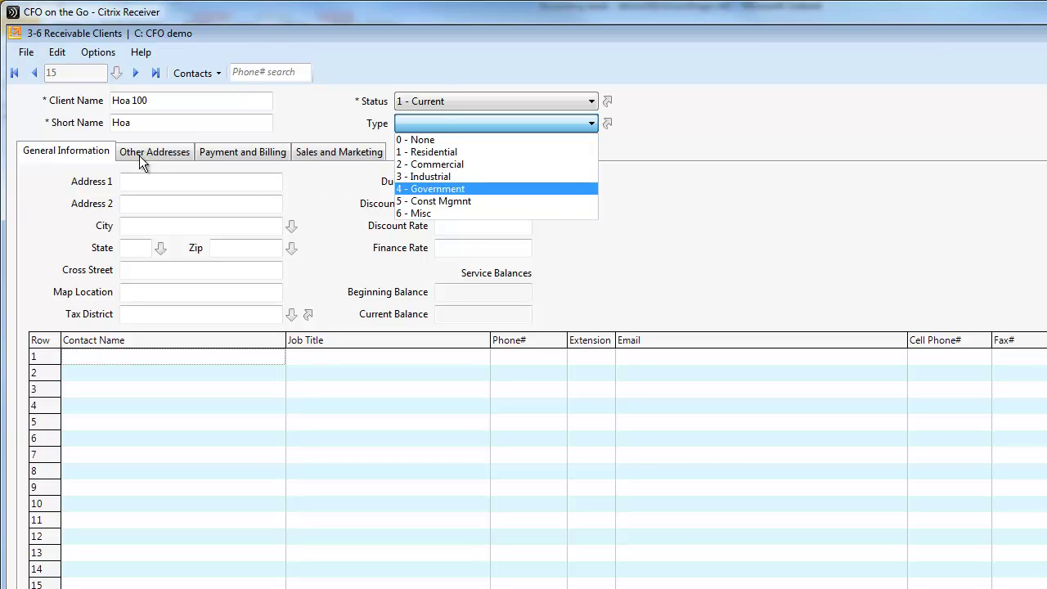
{"action": "left_click", "coordinate": [789, 204]}
- Examine the client's address and contact fields, other addresses, and payment and billing fields
{"action": "left_click", "coordinate": [170, 180]}
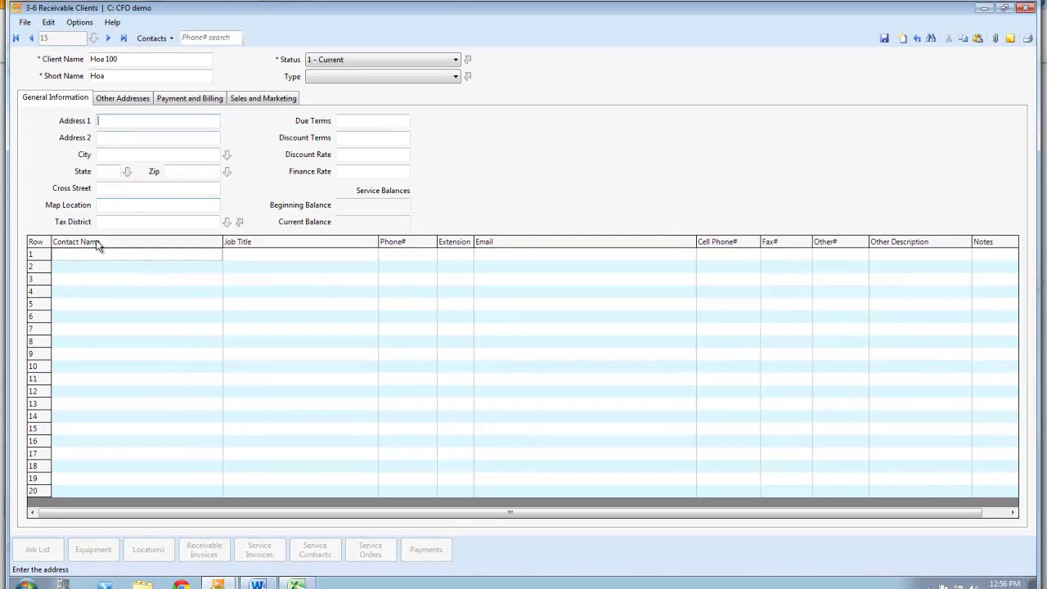
{"action": "left_click", "coordinate": [82, 257]}
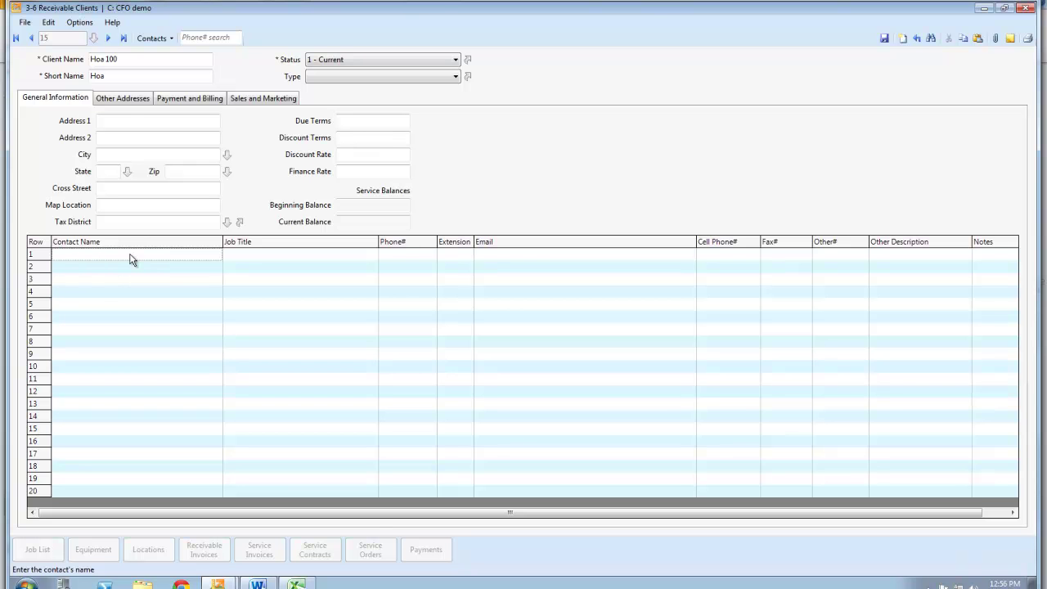
{"action": "left_click", "coordinate": [124, 99]}
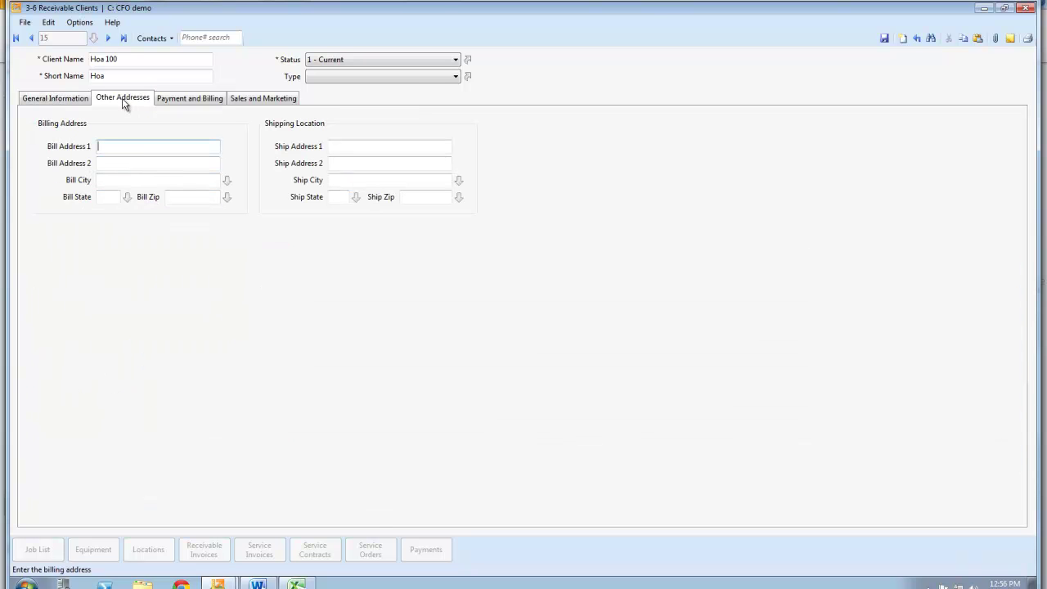
{"action": "left_click", "coordinate": [180, 99]}
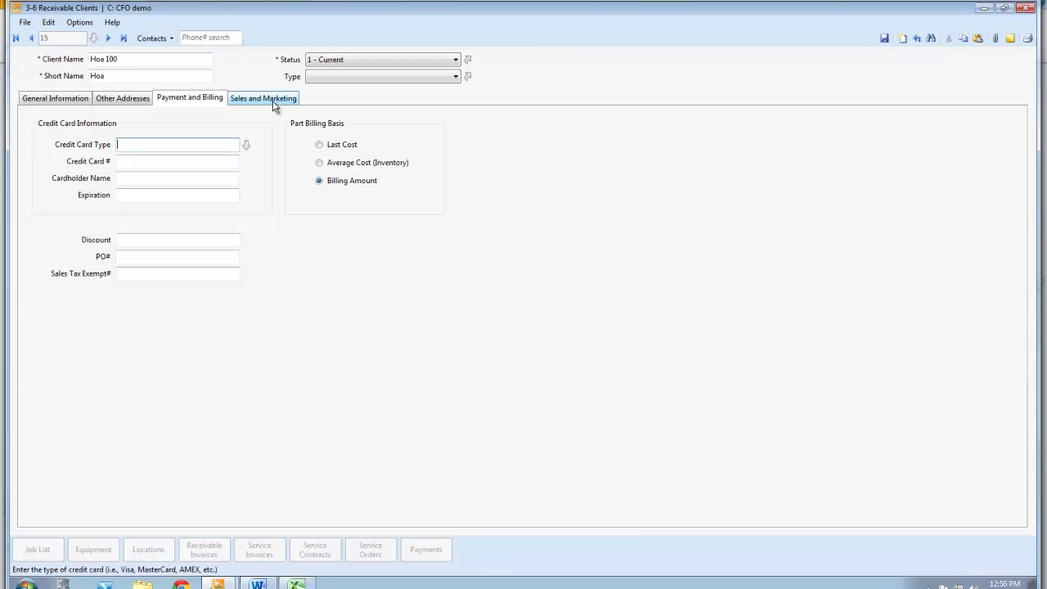
- Set the client's sales and marketing source to 1 - Customer Referral, and save the record
{"action": "left_click", "coordinate": [273, 101]}
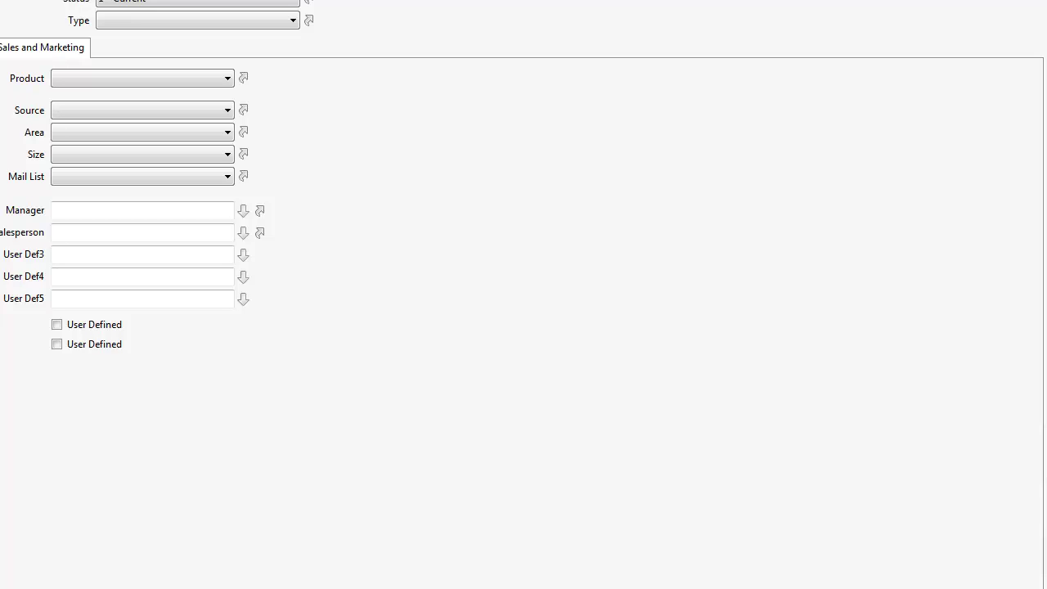
{"action": "left_click", "coordinate": [143, 78]}
{"action": "left_click", "coordinate": [143, 78]}
{"action": "left_click", "coordinate": [126, 111]}
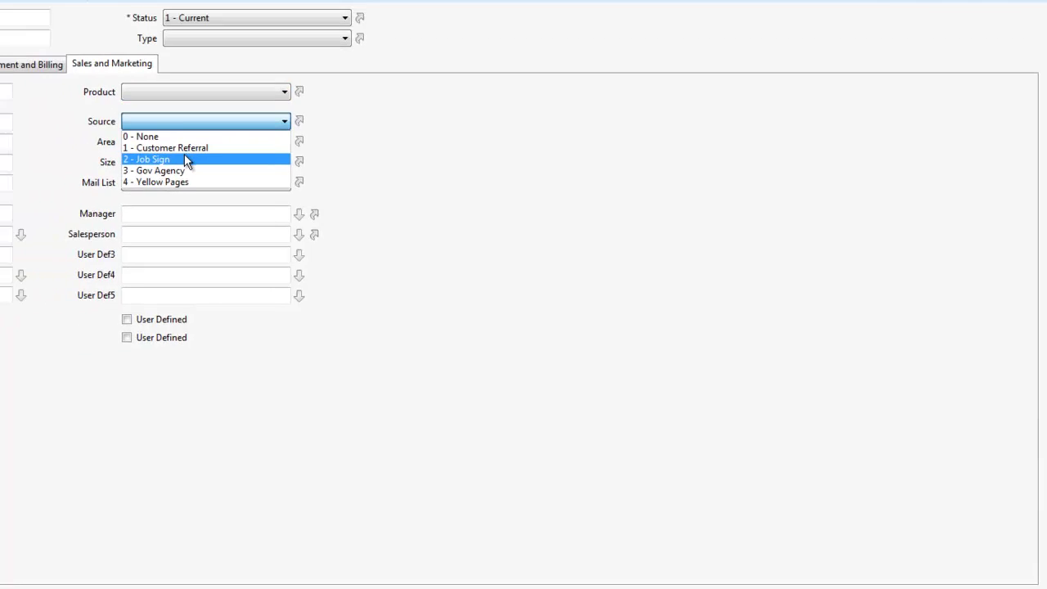
{"action": "left_click", "coordinate": [175, 148]}
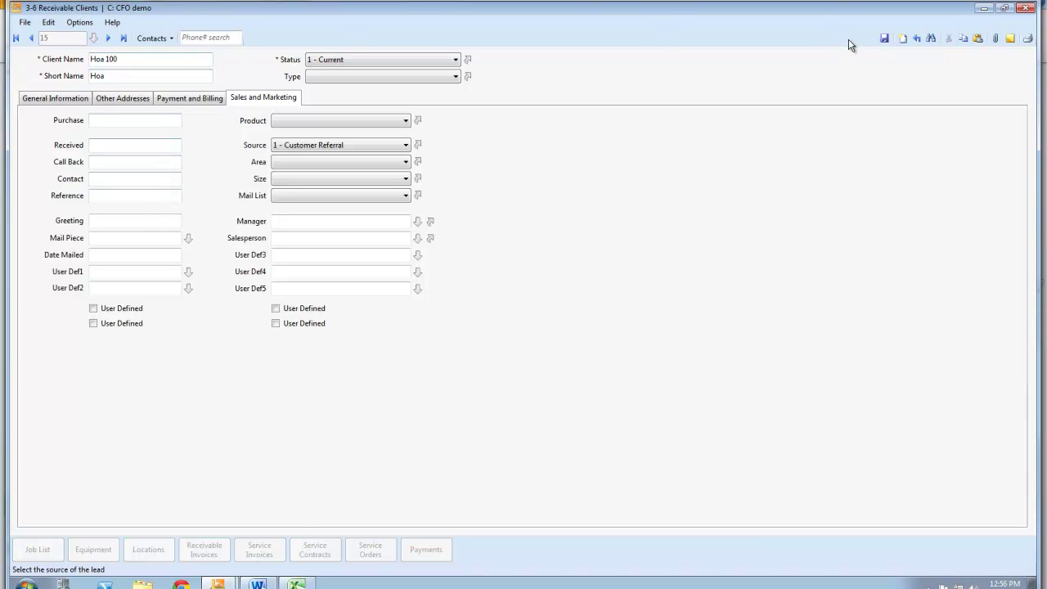
{"action": "left_click", "coordinate": [884, 38]}
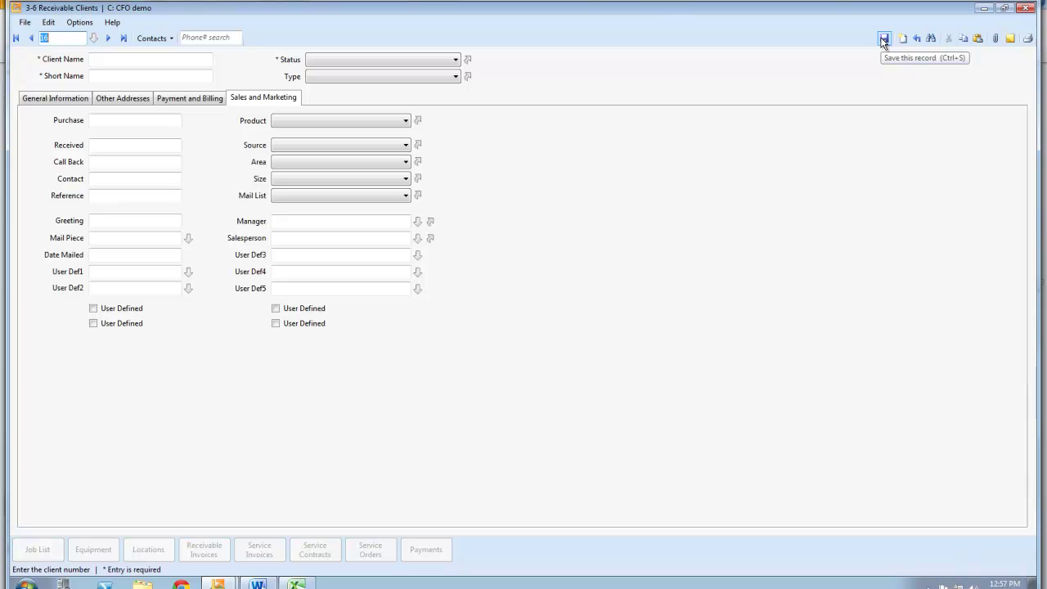
- Recall the last client record, look through the columns of its Locations list, and close the Receivable Clients window
{"action": "left_click", "coordinate": [123, 37]}
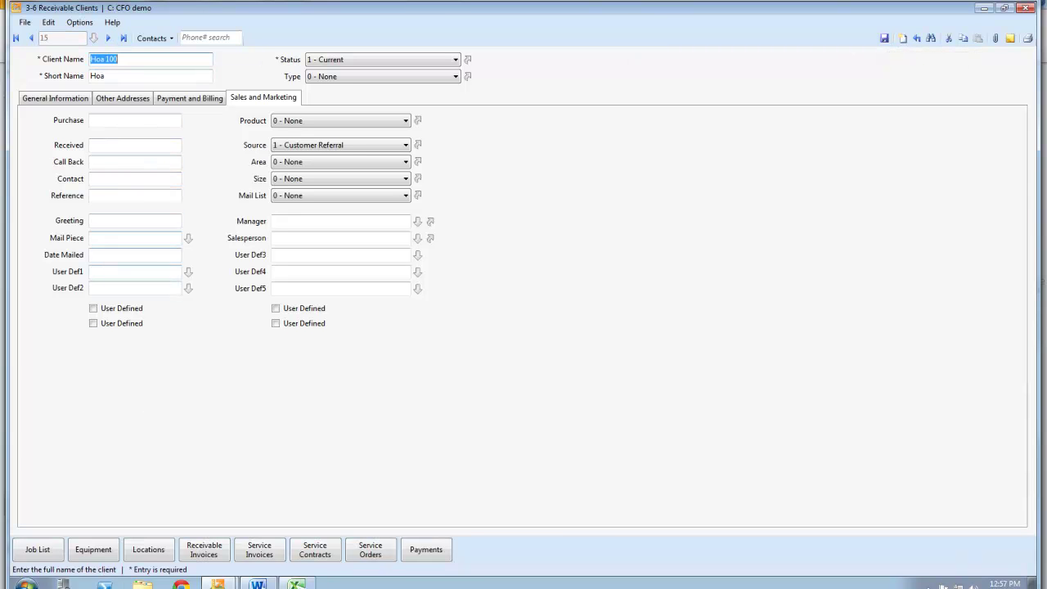
{"action": "left_click", "coordinate": [141, 551]}
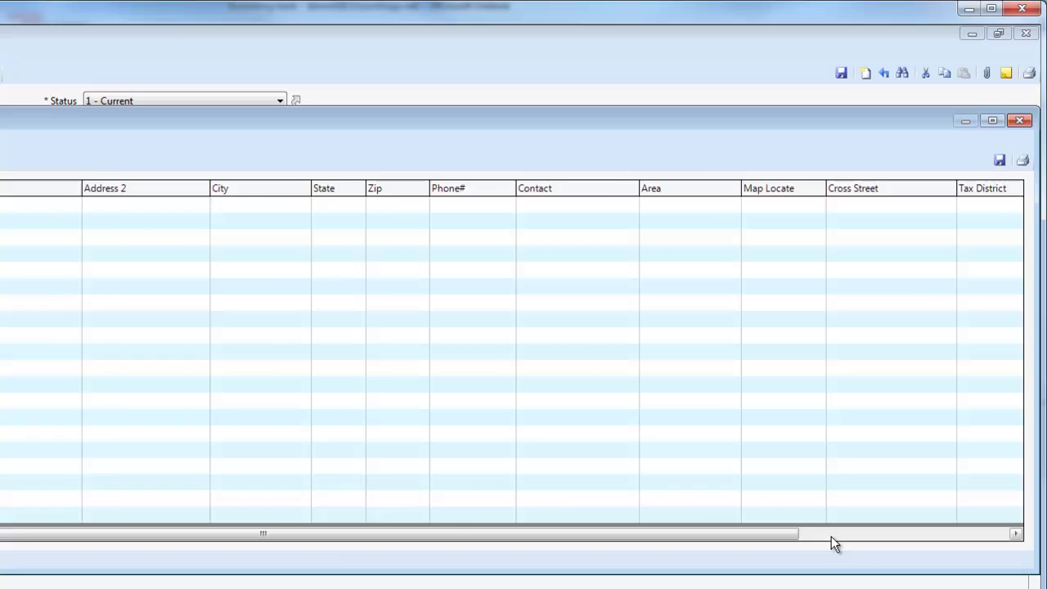
{"action": "left_click", "coordinate": [876, 393]}
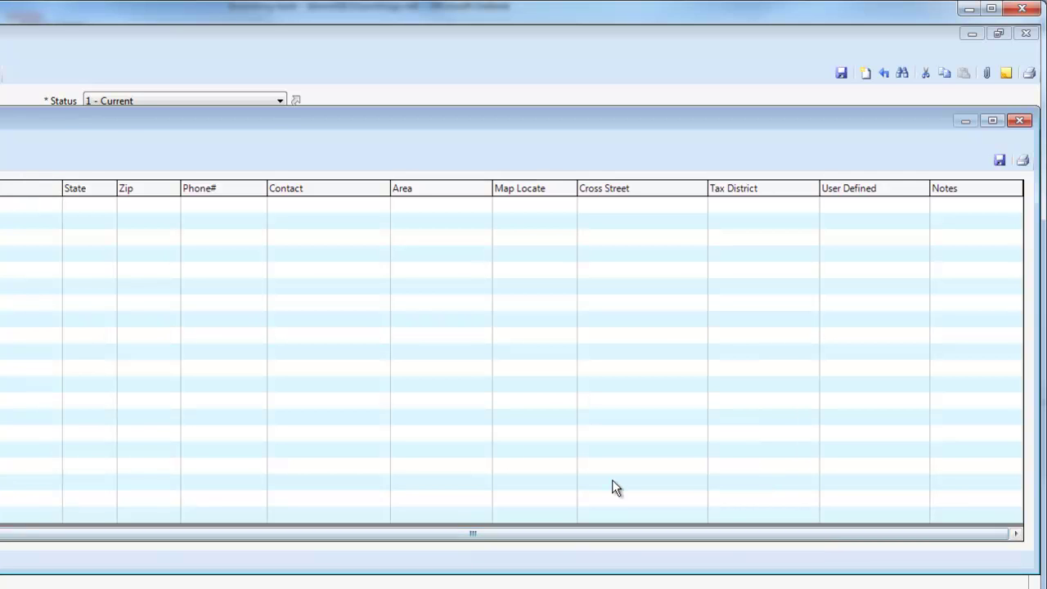
{"action": "left_click", "coordinate": [1019, 123]}
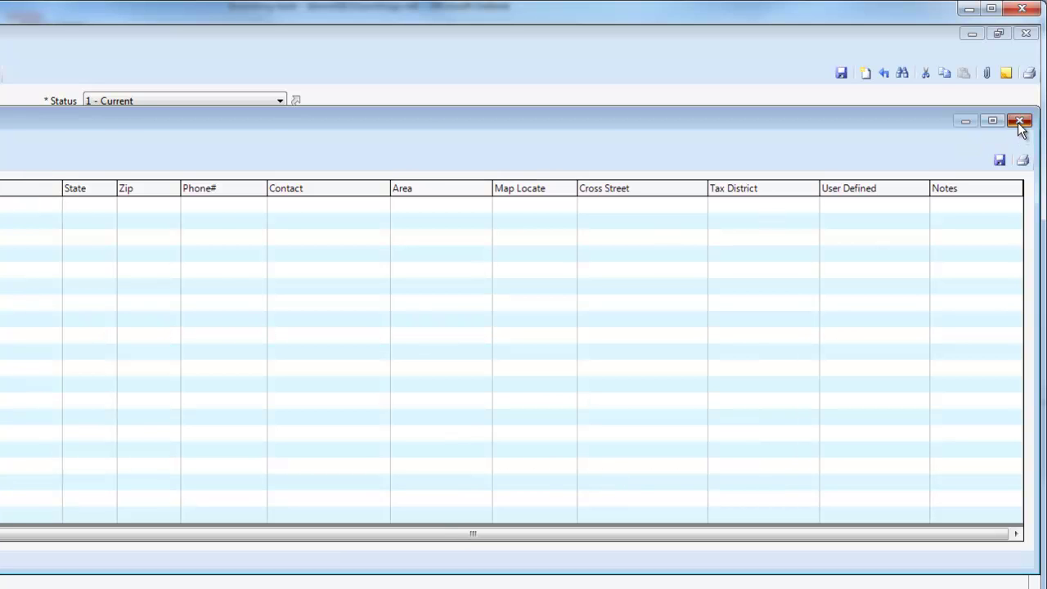
{"action": "left_click", "coordinate": [198, 399]}
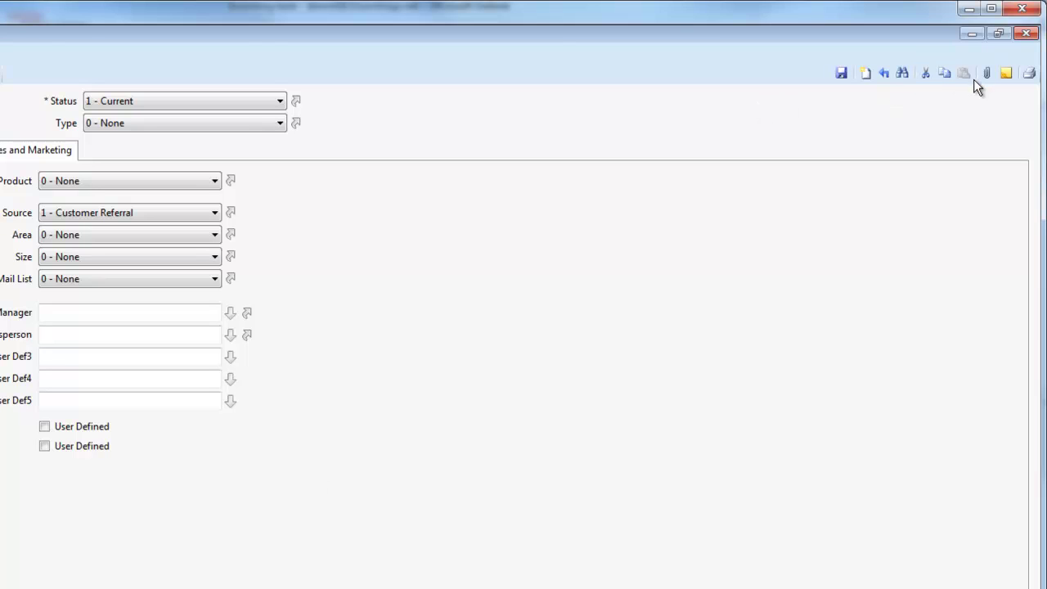
{"action": "left_click", "coordinate": [1026, 34]}
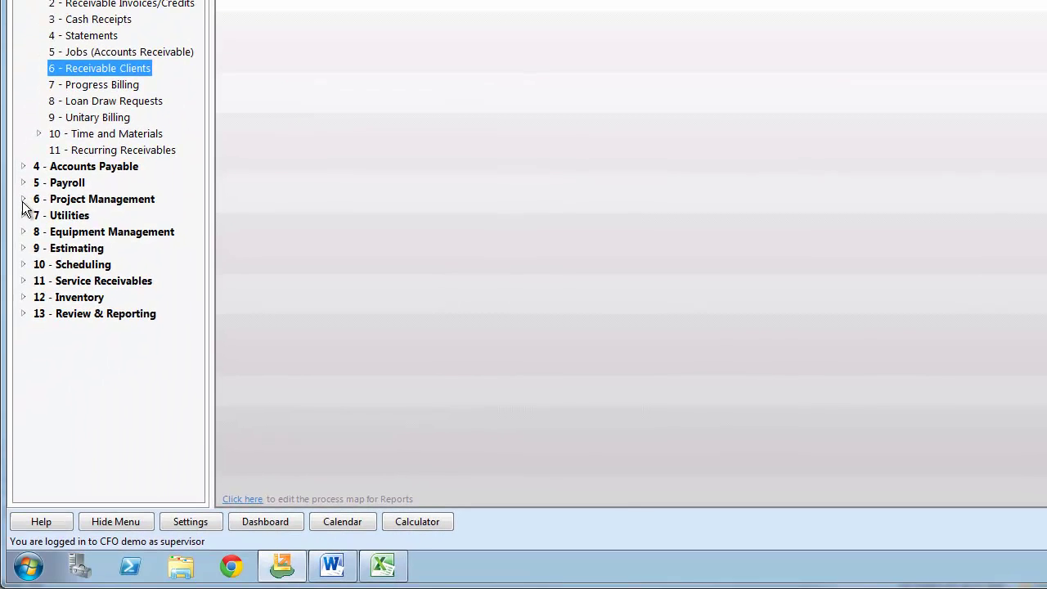
- Expand Change Orders under 6 - Project Management, and view the attachments of the existing CFO client in 3-6 Receivable Clients
{"action": "left_click", "coordinate": [23, 201]}
{"action": "double_click", "coordinate": [93, 265]}
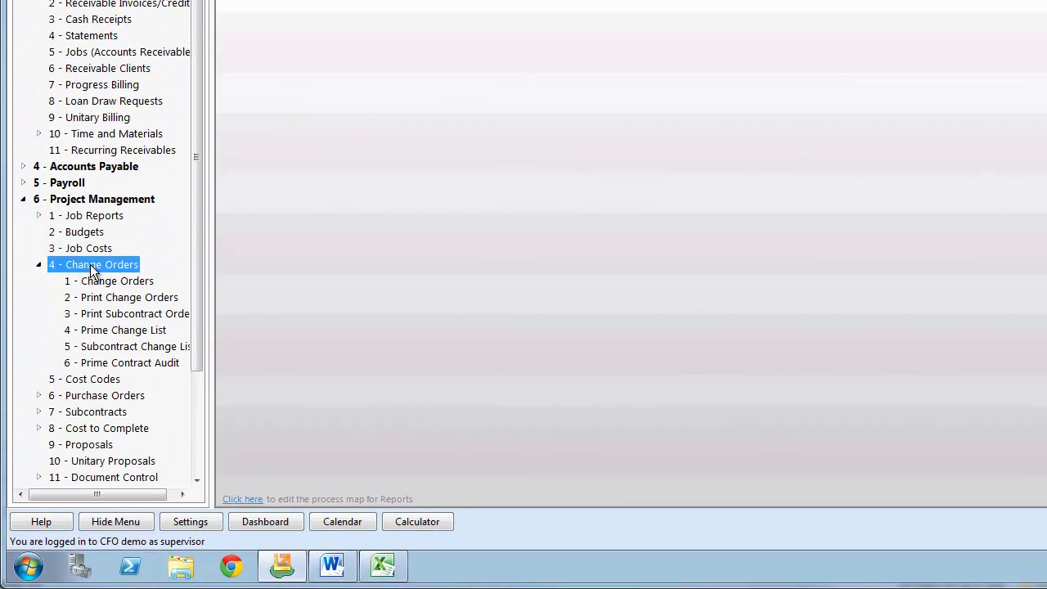
{"action": "double_click", "coordinate": [87, 68]}
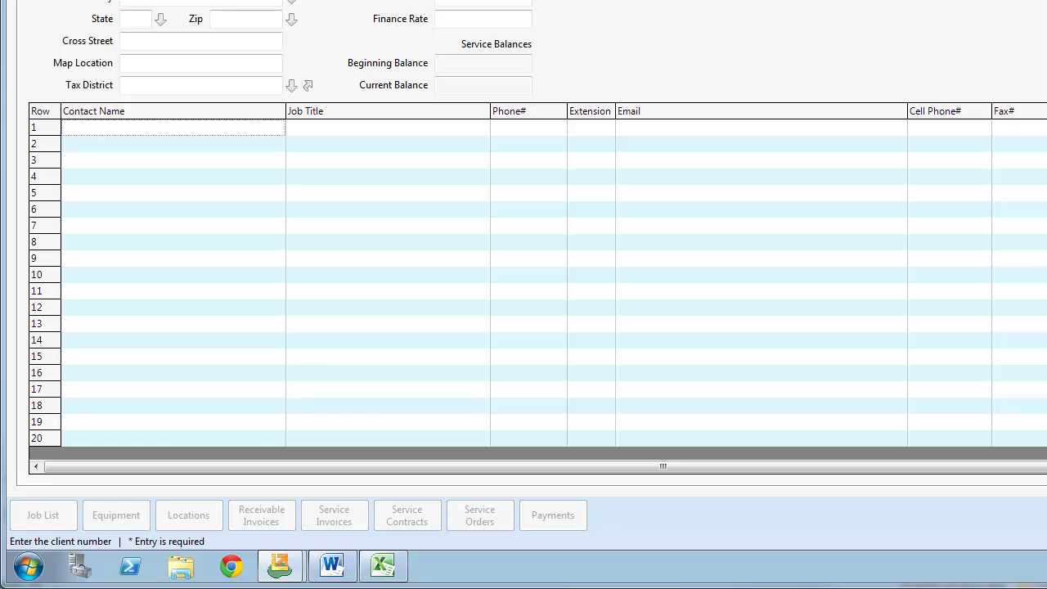
{"action": "key", "text": "Tab"}
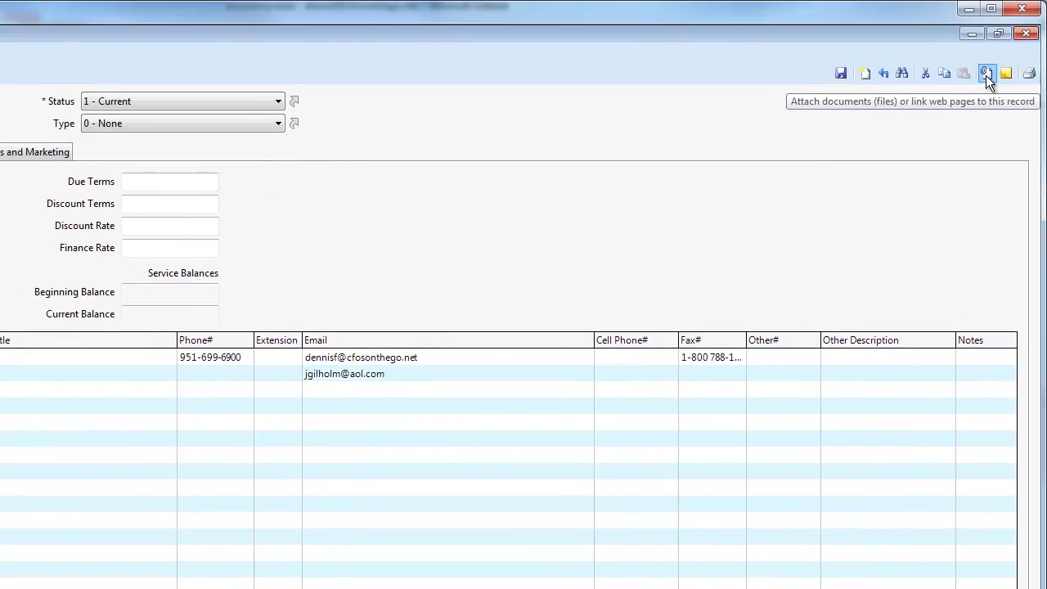
{"action": "left_click", "coordinate": [985, 75]}
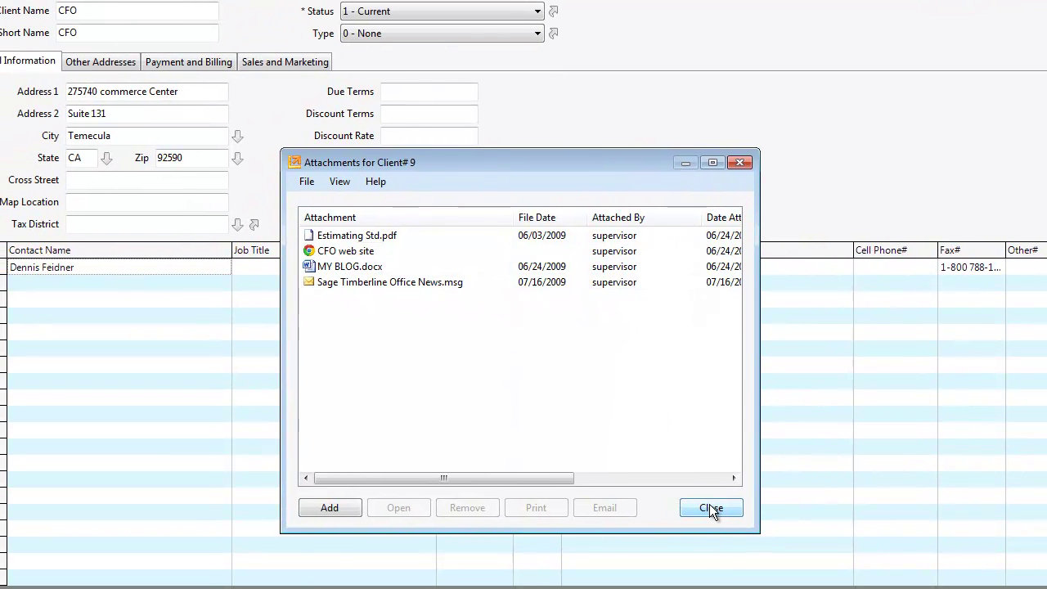
{"action": "left_click", "coordinate": [711, 508]}
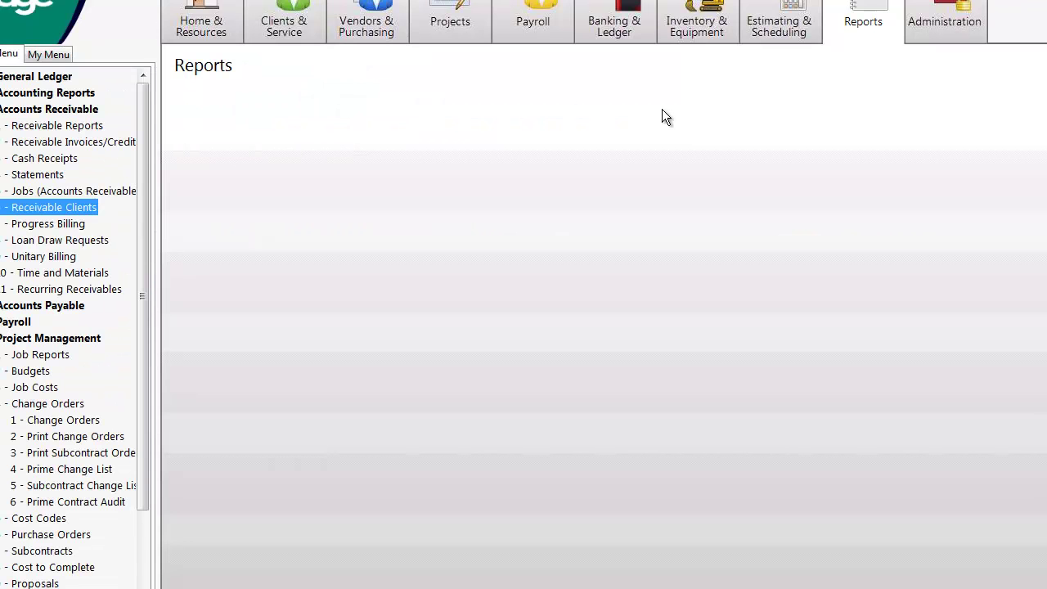
- Open 6-6-1 Purchase Orders to view the entry form with its attachment option, and close it again
{"action": "left_click", "coordinate": [53, 533]}
{"action": "left_click", "coordinate": [58, 551]}
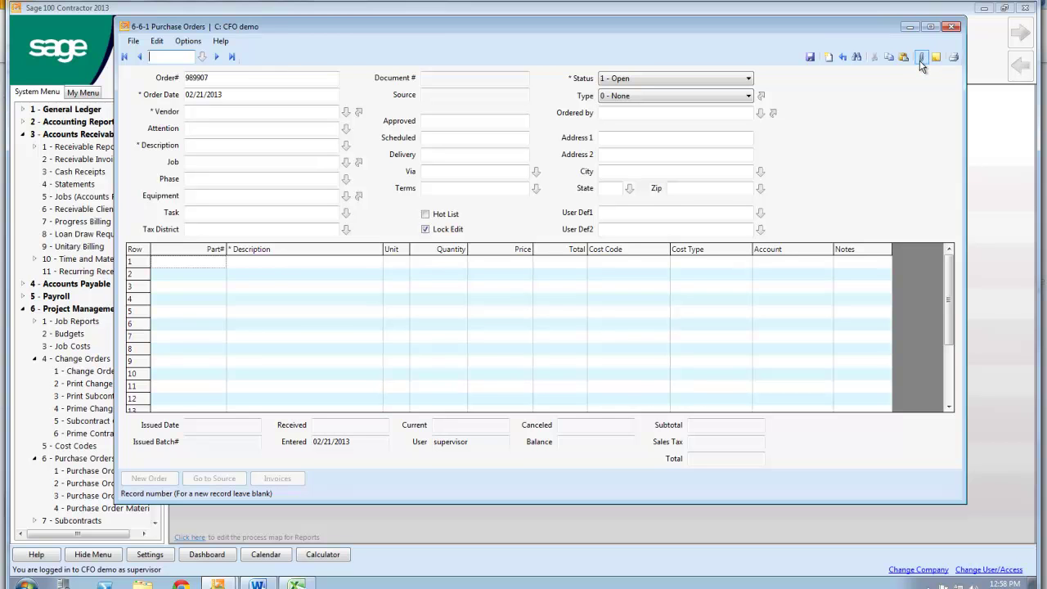
{"action": "left_click", "coordinate": [953, 27]}
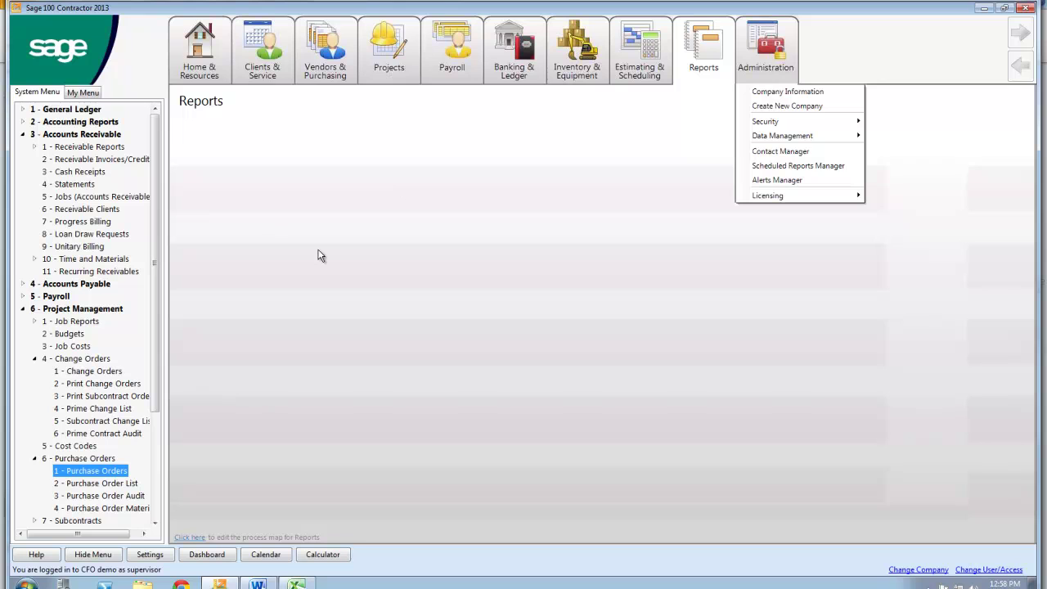